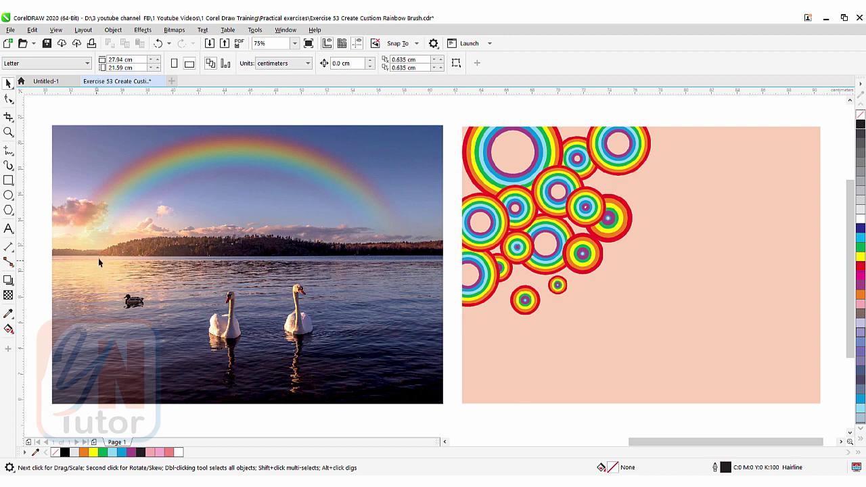
Zoom to the page and drag out a 1-column, 7-row graph-paper grid on it
{"action": "left_click", "coordinate": [125, 210]}
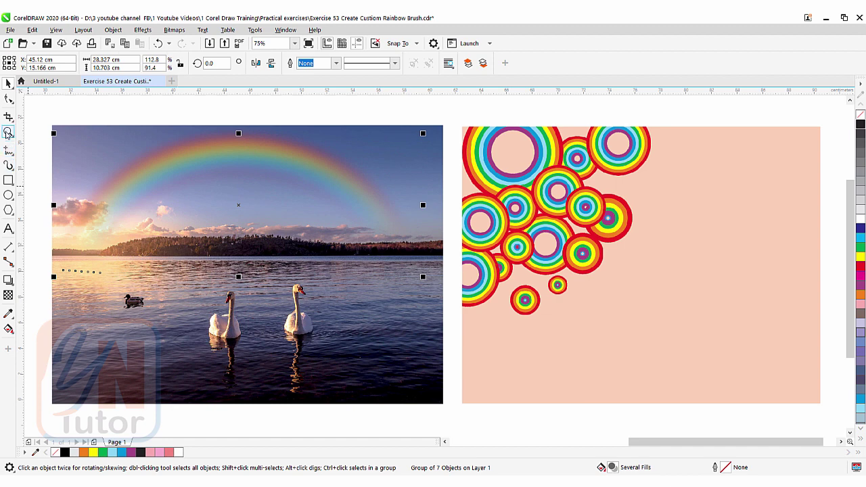
{"action": "left_click", "coordinate": [8, 132]}
{"action": "left_click", "coordinate": [158, 64]}
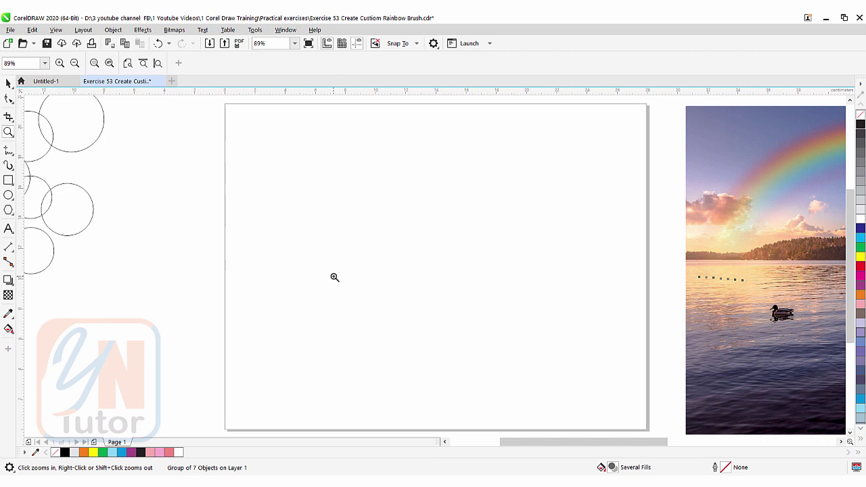
{"action": "left_click", "coordinate": [14, 214]}
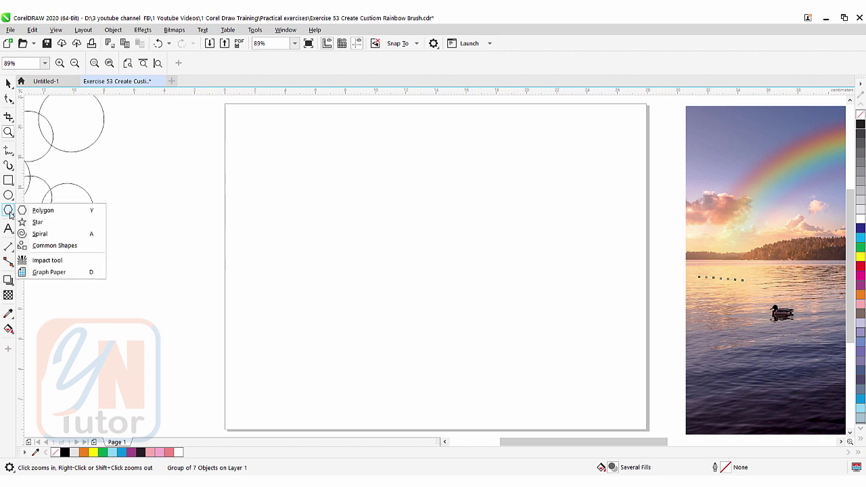
{"action": "left_click", "coordinate": [43, 273]}
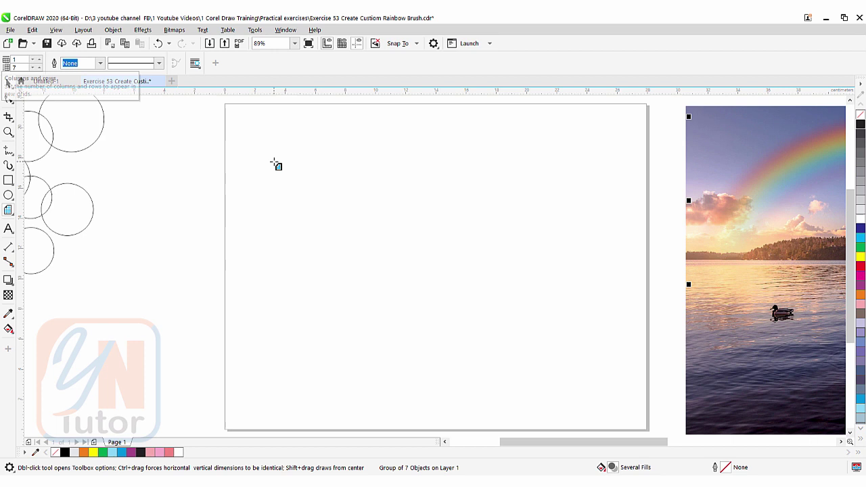
{"action": "left_click_drag", "start_coordinate": [272, 159], "coordinate": [536, 246]}
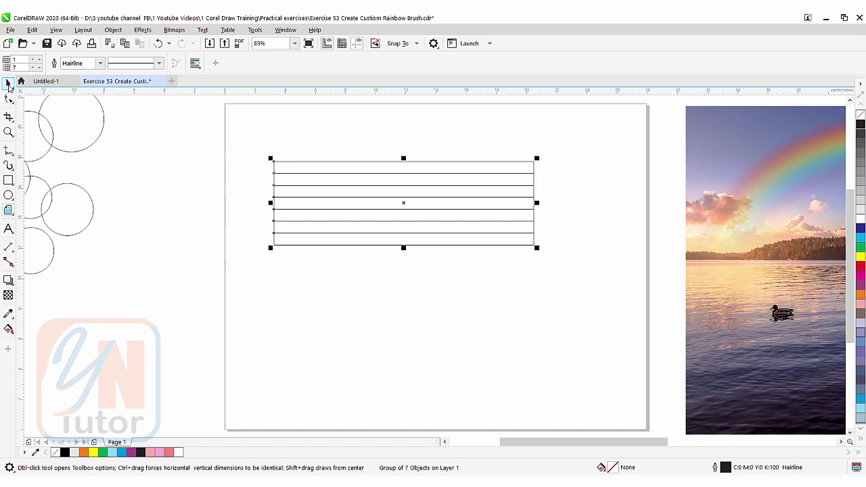
Ungroup the graph-paper grid into seven separate strips
{"action": "left_click", "coordinate": [8, 85]}
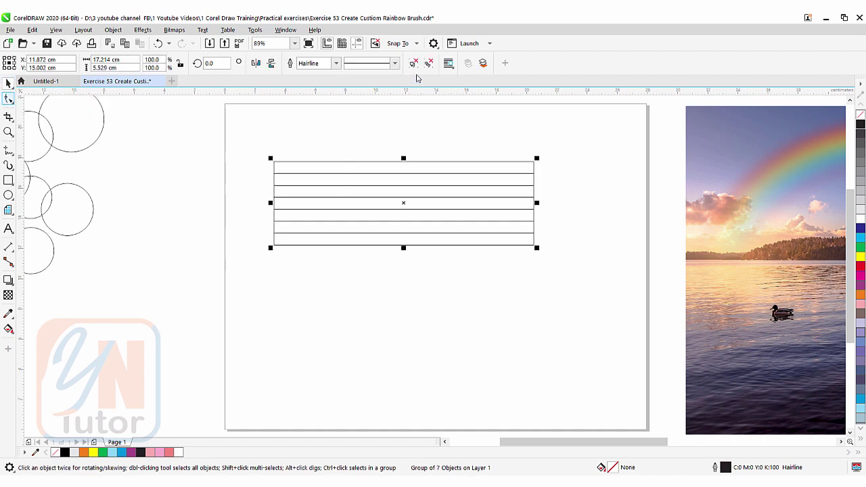
{"action": "left_click", "coordinate": [413, 63]}
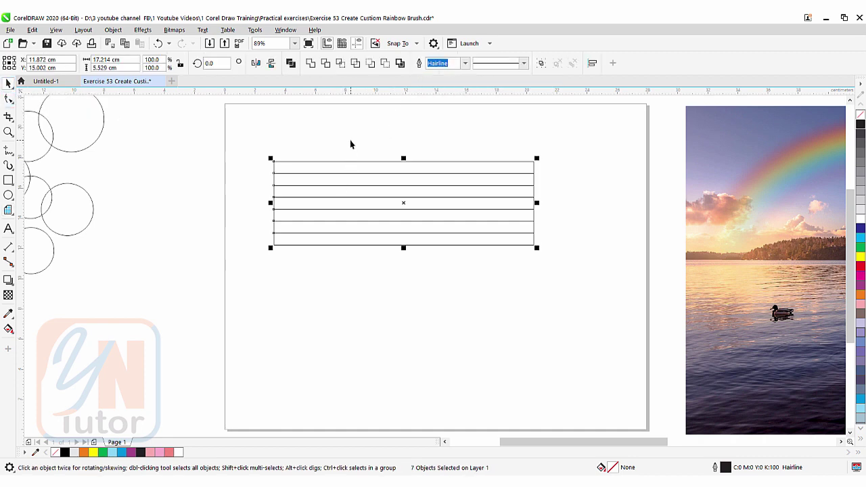
{"action": "left_click", "coordinate": [350, 158]}
{"action": "left_click", "coordinate": [350, 162]}
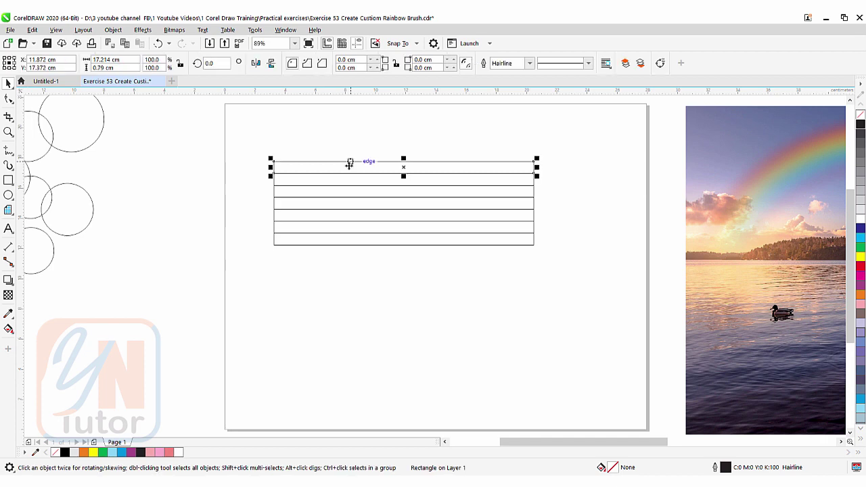
{"action": "left_click", "coordinate": [337, 181]}
{"action": "left_click", "coordinate": [352, 162]}
{"action": "left_click_drag", "start_coordinate": [403, 167], "coordinate": [407, 135]}
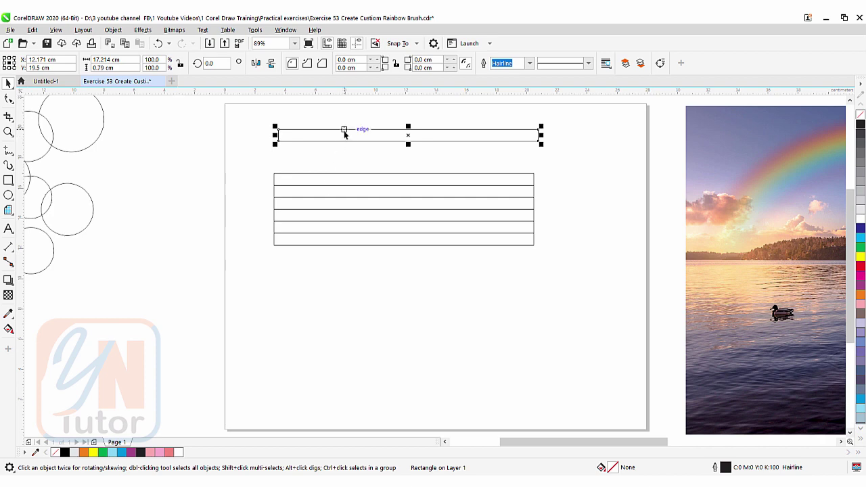
{"action": "key", "text": "ctrl+z"}
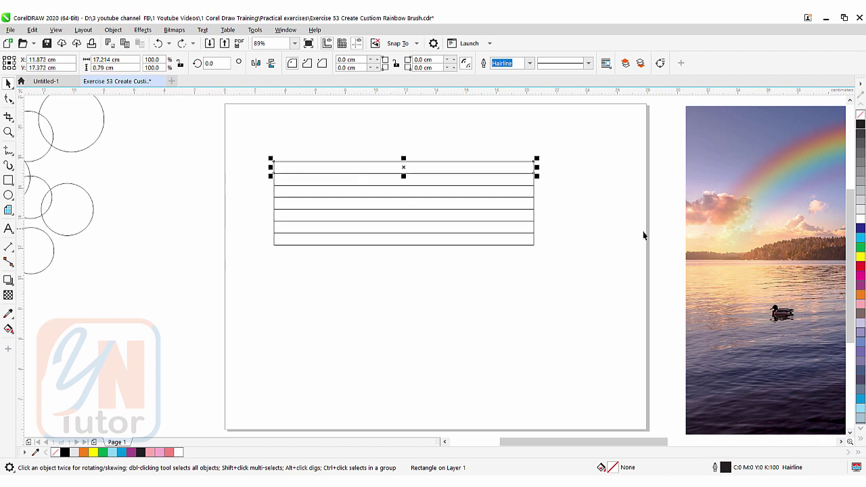
Fill the strips red, orange, yellow, green, light blue, blue, purple top to bottom and remove their outlines
{"action": "left_click_drag", "start_coordinate": [840, 268], "coordinate": [444, 167]}
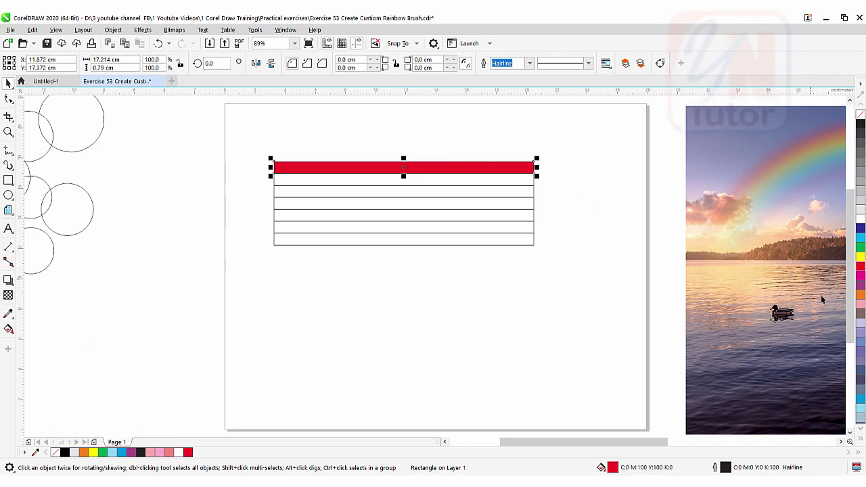
{"action": "left_click_drag", "start_coordinate": [861, 298], "coordinate": [452, 181]}
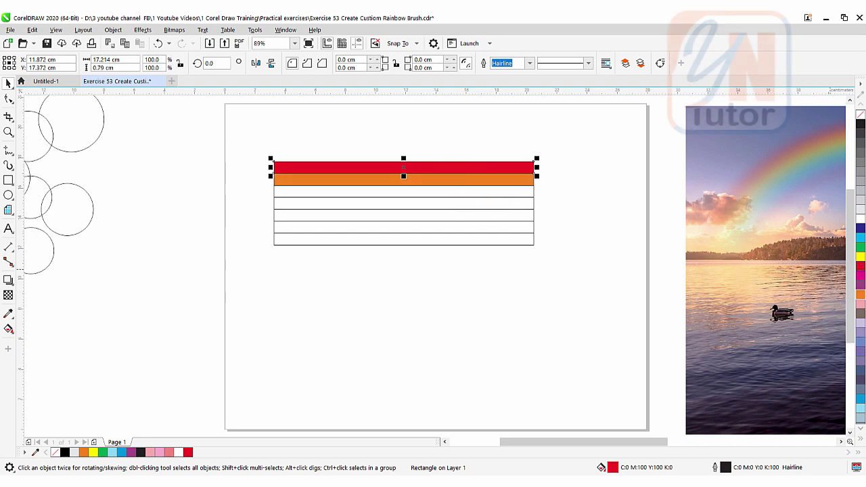
{"action": "left_click_drag", "start_coordinate": [862, 261], "coordinate": [477, 195]}
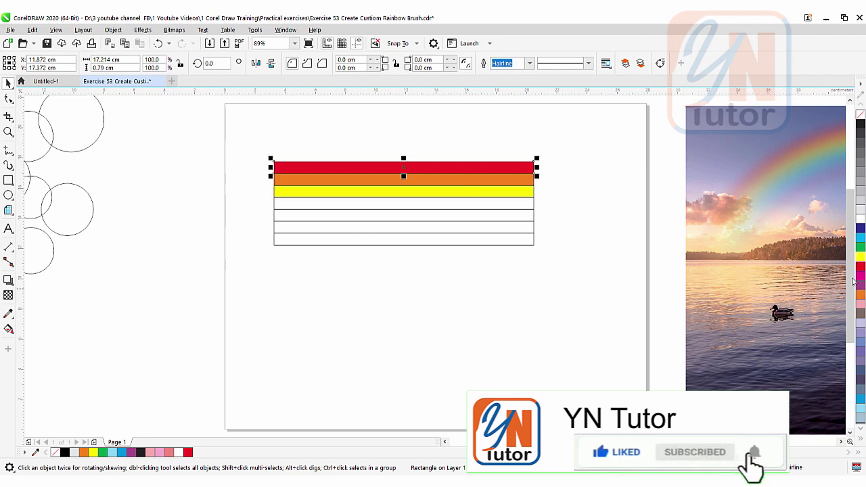
{"action": "left_click_drag", "start_coordinate": [860, 245], "coordinate": [449, 207]}
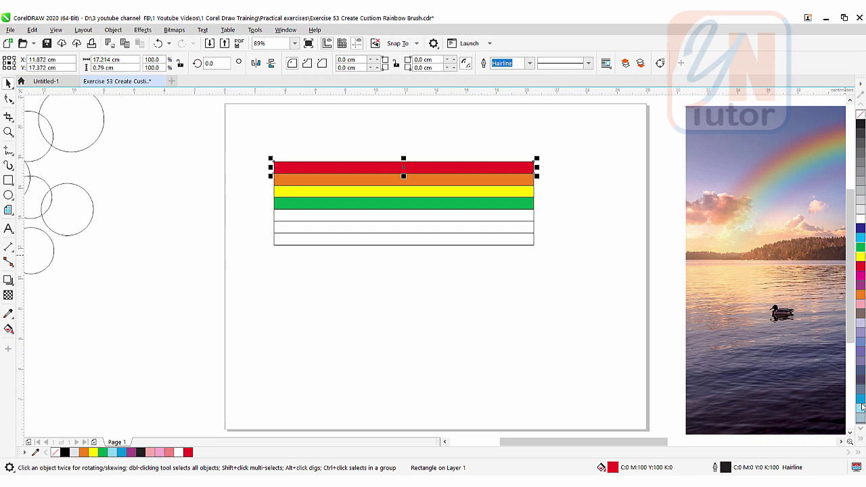
{"action": "left_click_drag", "start_coordinate": [860, 409], "coordinate": [467, 218]}
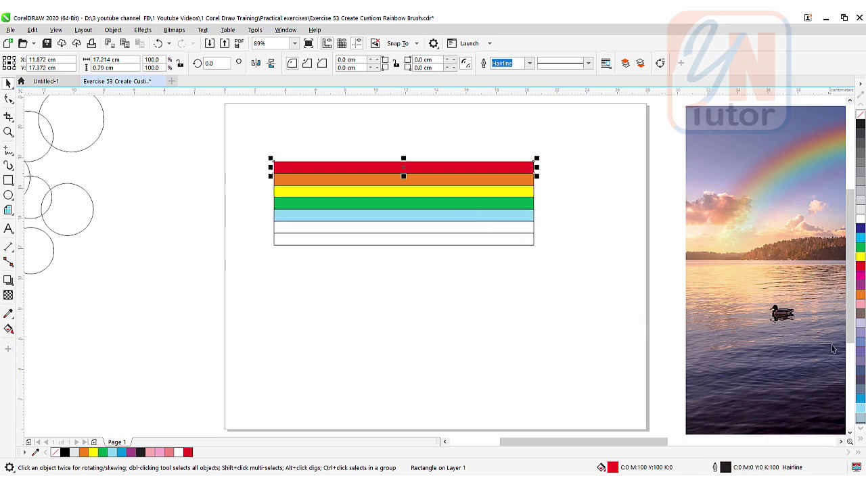
{"action": "left_click_drag", "start_coordinate": [860, 398], "coordinate": [449, 231]}
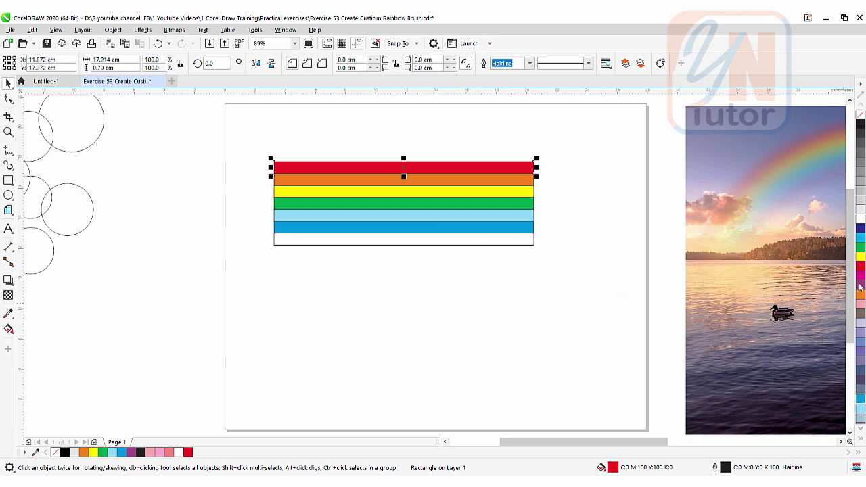
{"action": "left_click_drag", "start_coordinate": [861, 289], "coordinate": [416, 240]}
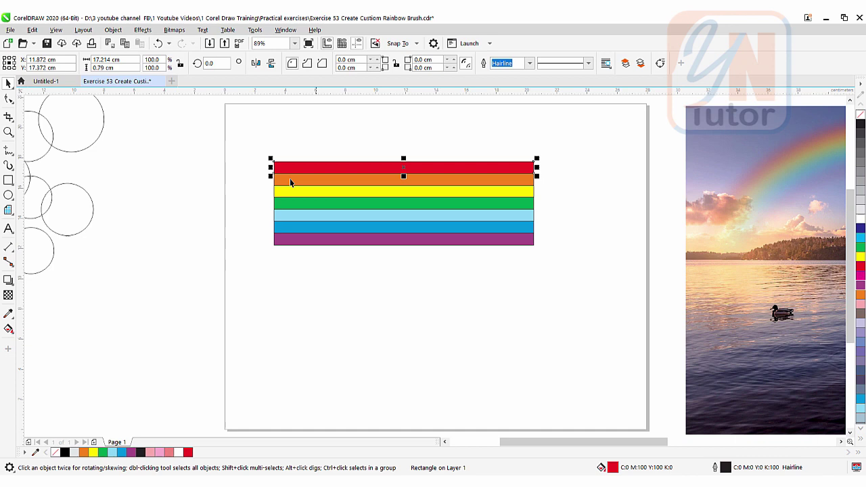
{"action": "left_click_drag", "start_coordinate": [264, 145], "coordinate": [579, 283]}
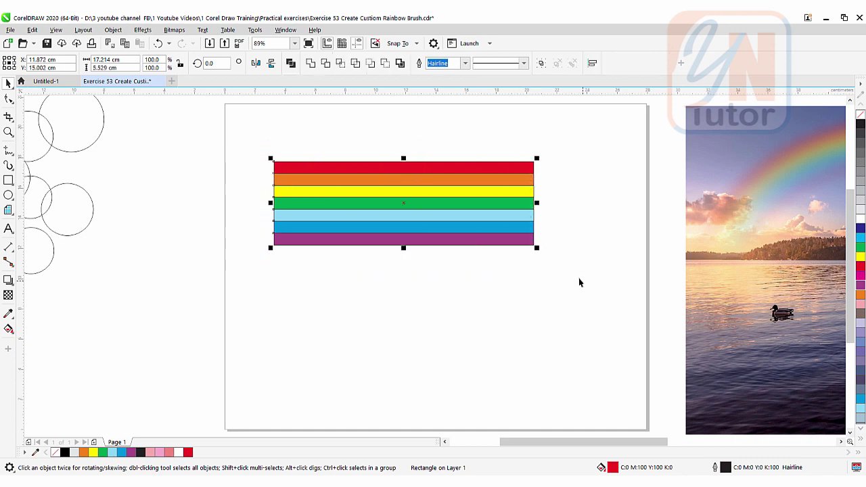
{"action": "right_click", "coordinate": [861, 113]}
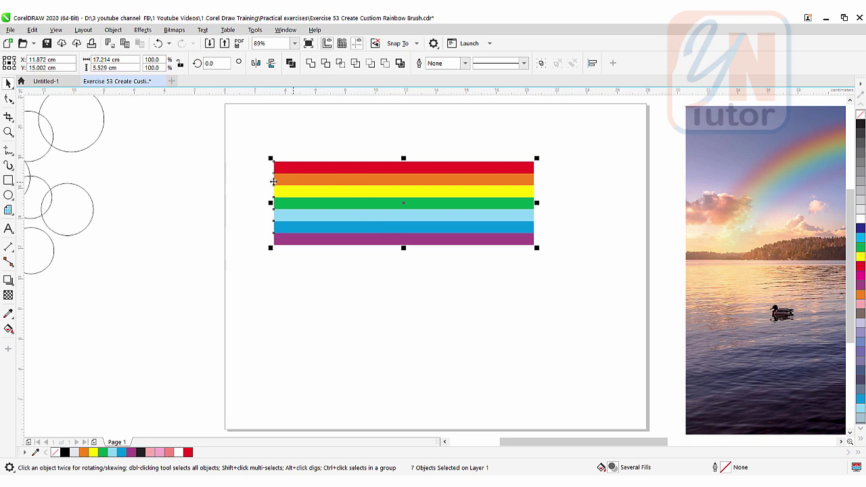
Save the seven strips as an Artistic Media brush file named 'Rainbow'
{"action": "left_click", "coordinate": [9, 165]}
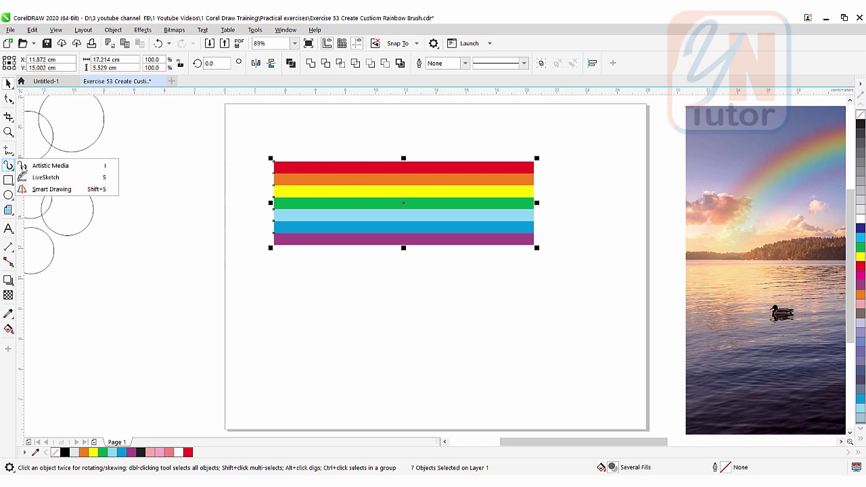
{"action": "left_click", "coordinate": [38, 167]}
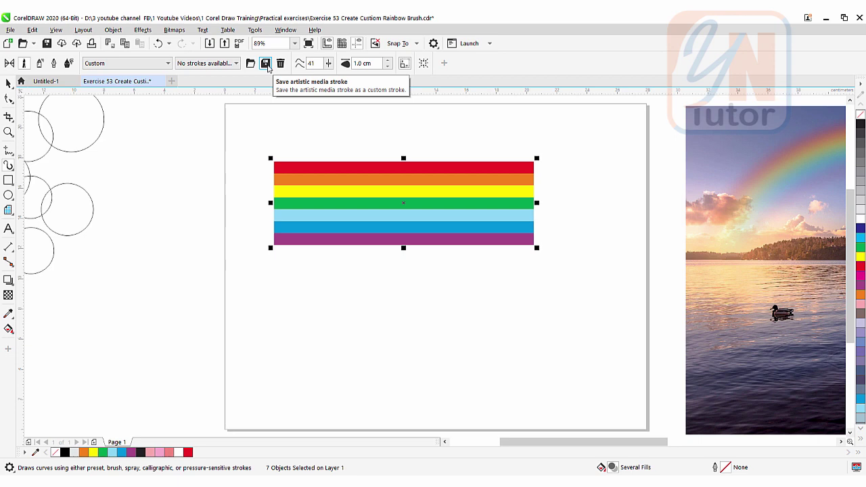
{"action": "left_click", "coordinate": [266, 63]}
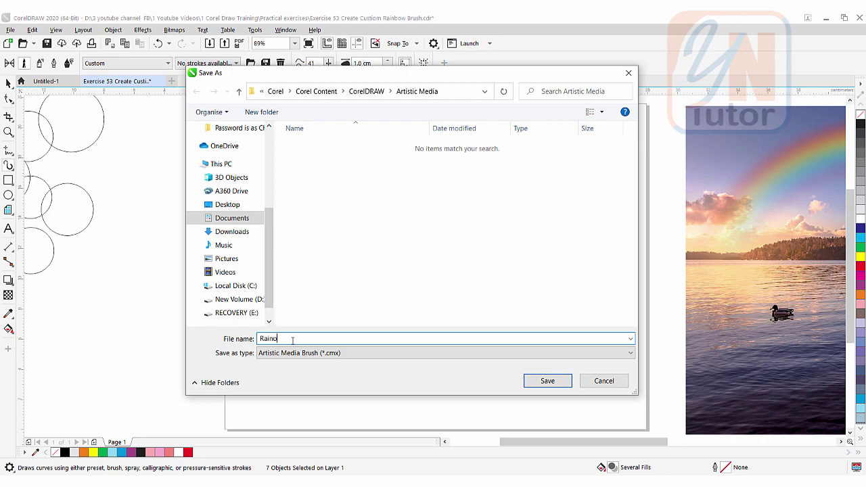
{"action": "left_click", "coordinate": [527, 382]}
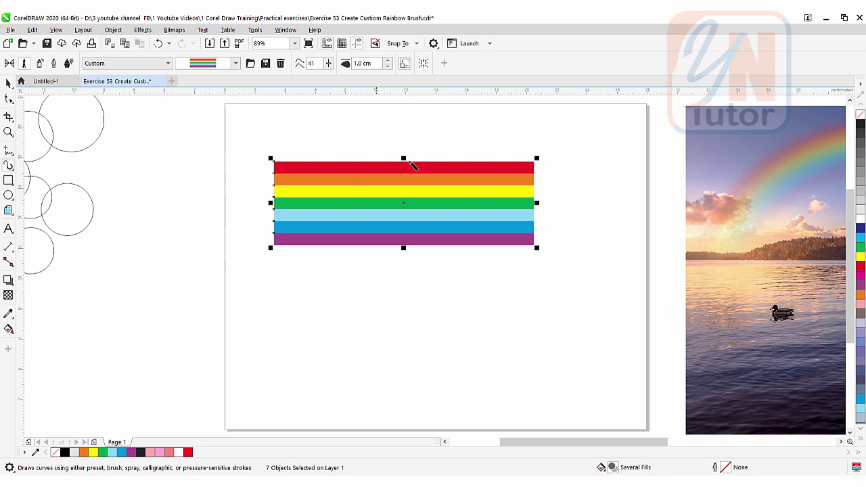
Delete the rainbow strips and select all 15 outline circles
{"action": "key", "text": "Delete"}
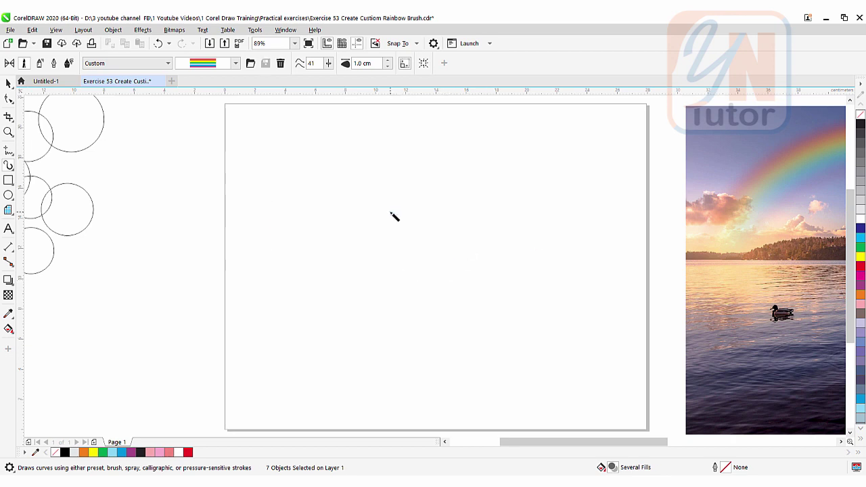
{"action": "scroll", "coordinate": [393, 216], "scroll_direction": "left", "scroll_amount": 5}
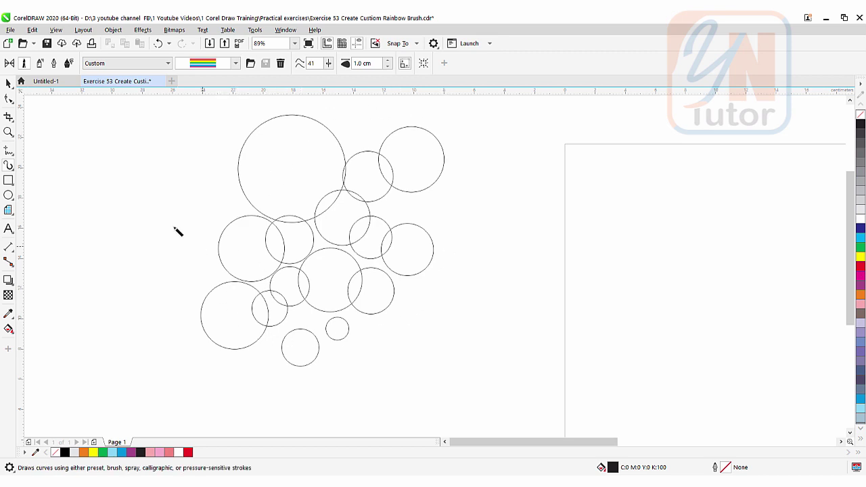
{"action": "key", "text": "space"}
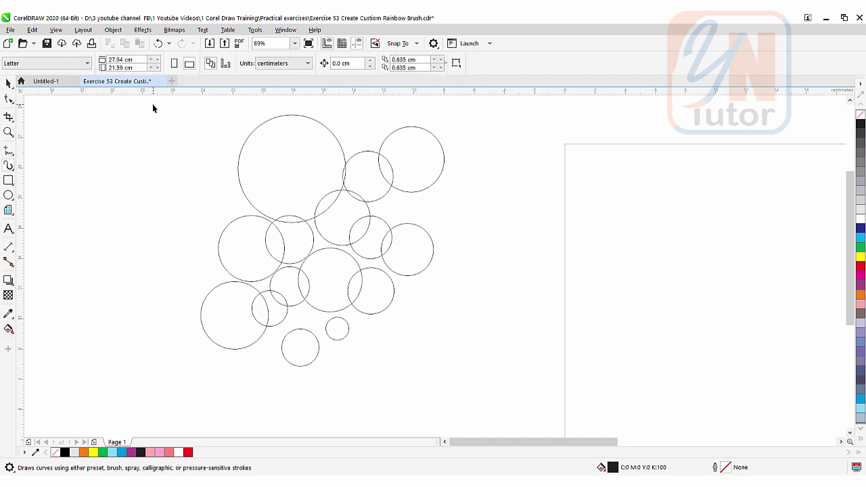
{"action": "left_click_drag", "start_coordinate": [158, 105], "coordinate": [482, 396]}
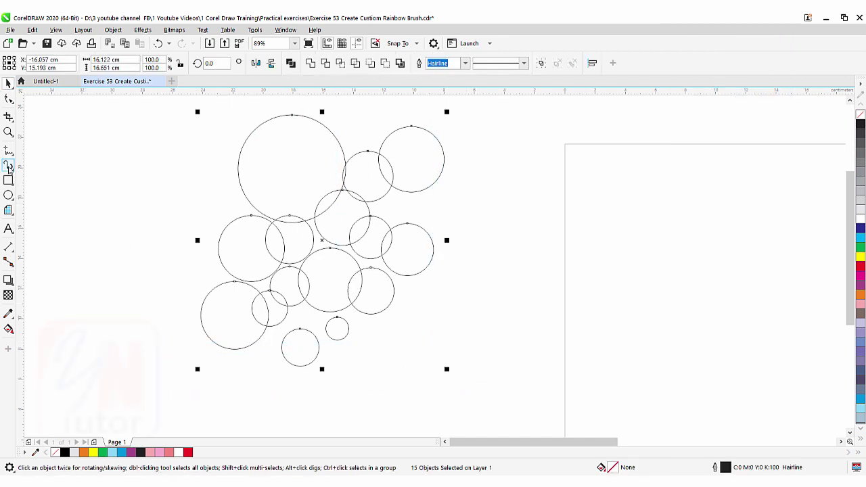
Choose the custom Rainbow brush stroke in the Artistic Media tool
{"action": "left_click", "coordinate": [9, 166]}
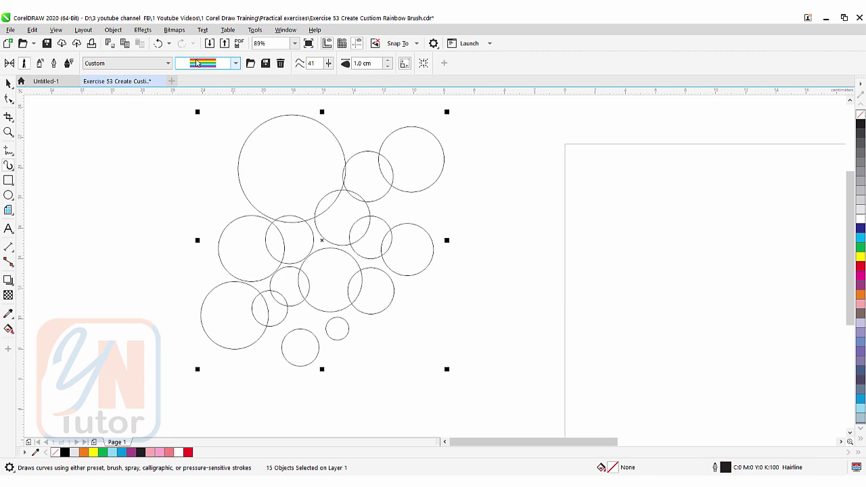
{"action": "left_click", "coordinate": [197, 63]}
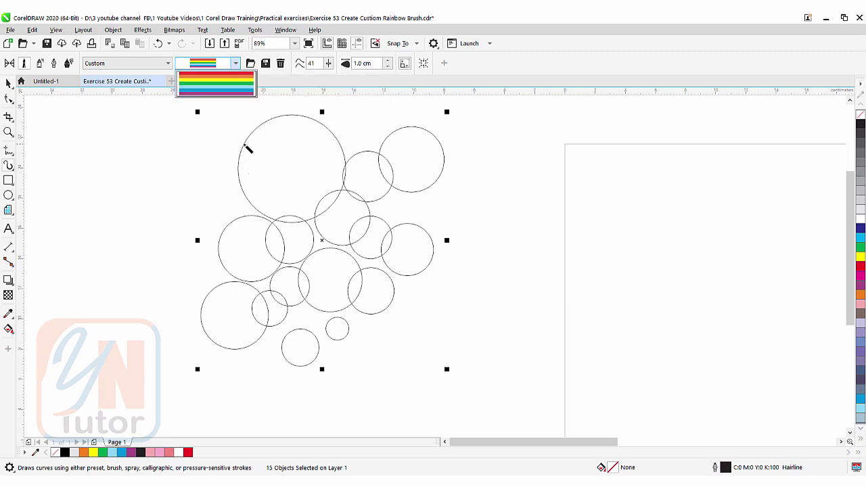
{"action": "left_click", "coordinate": [242, 165]}
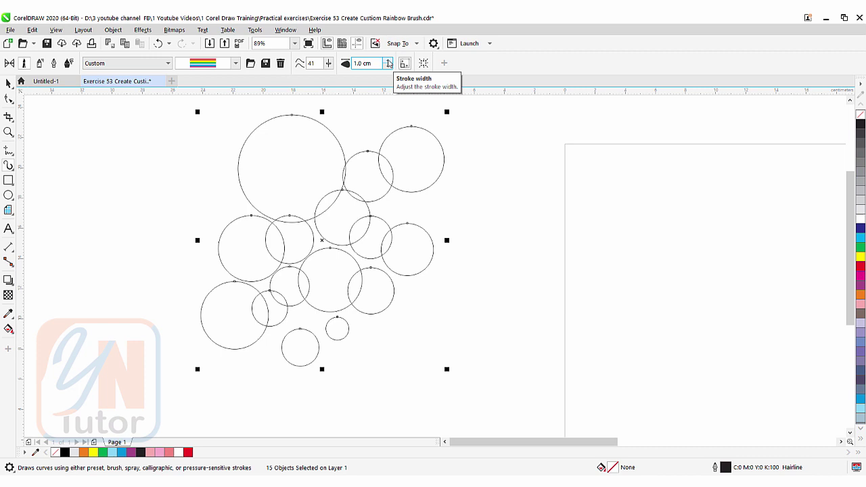
Apply the Rainbow brush to all circles at 1.5 cm width and group the 30 resulting objects
{"action": "left_click", "coordinate": [389, 60]}
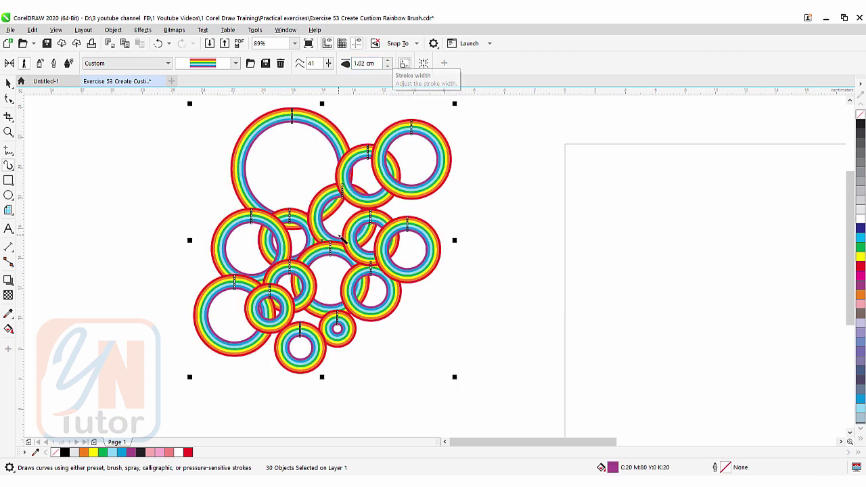
{"action": "left_click_drag", "start_coordinate": [368, 63], "coordinate": [292, 77]}
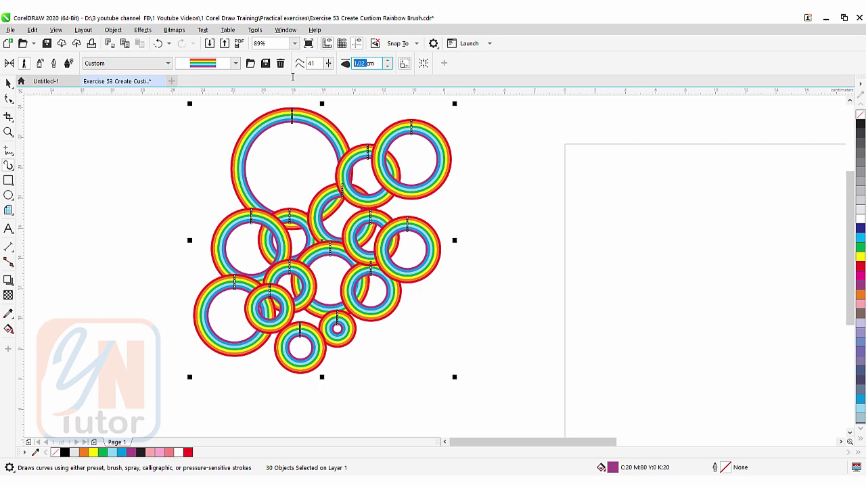
{"action": "type", "text": "1.5"}
{"action": "key", "text": "Return"}
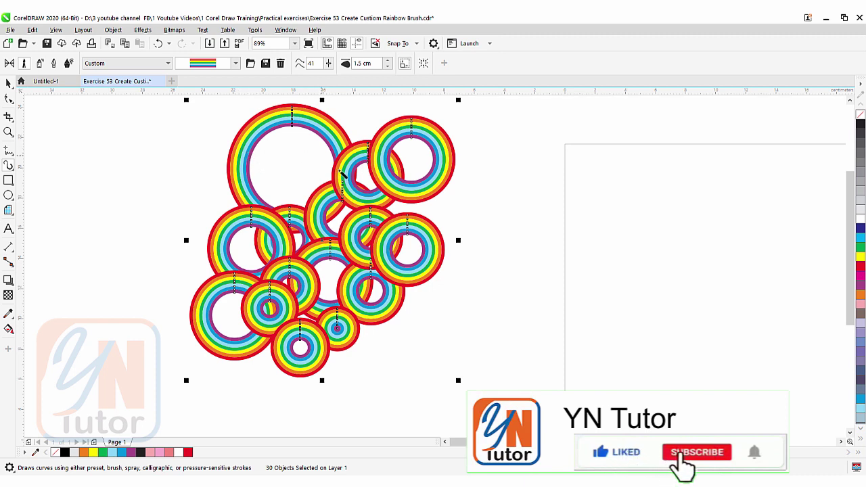
{"action": "left_click", "coordinate": [8, 82]}
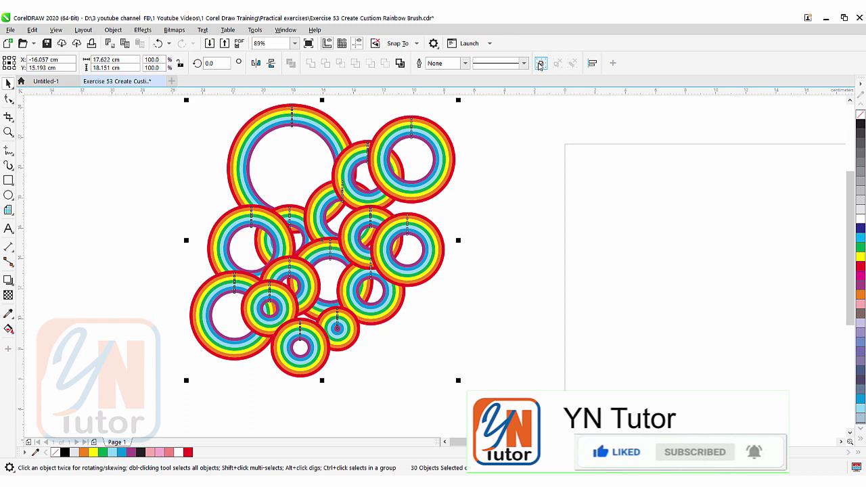
{"action": "left_click", "coordinate": [540, 64]}
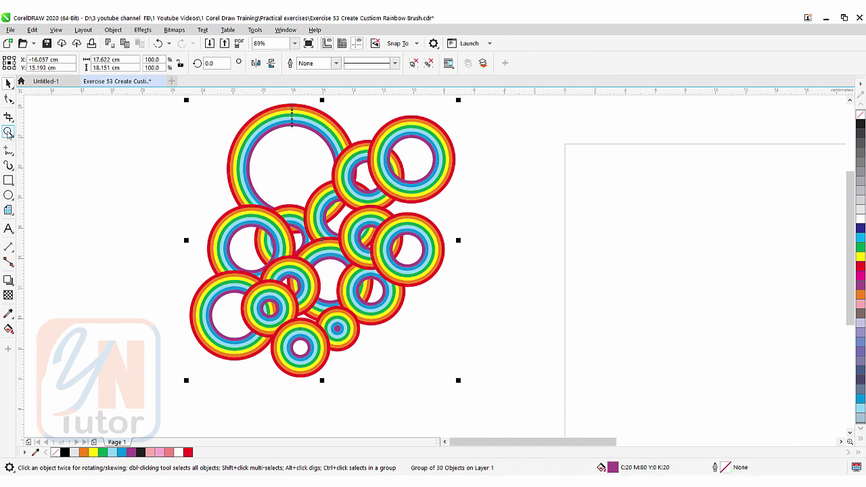
Add a page-sized 27.94 × 21.59 cm rectangle filled pale peach (C0 M6 Y10 K0)
{"action": "left_click", "coordinate": [8, 132]}
{"action": "left_click", "coordinate": [157, 63]}
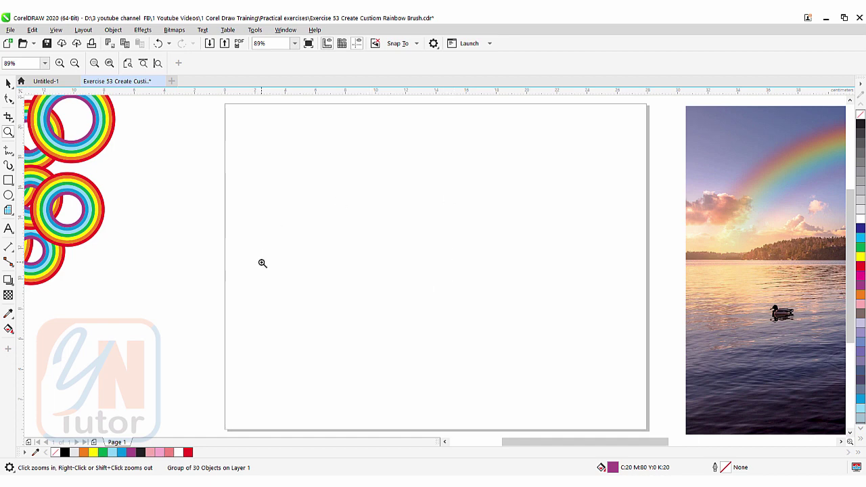
{"action": "double_click", "coordinate": [8, 181]}
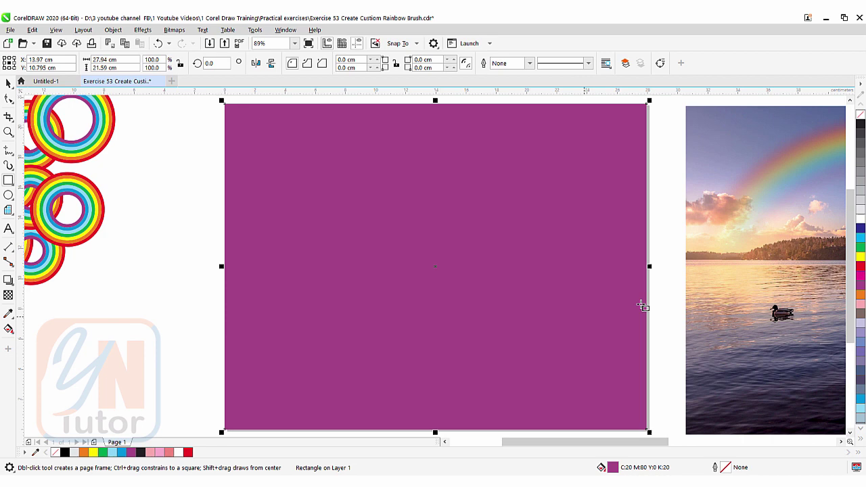
{"action": "left_click", "coordinate": [862, 218]}
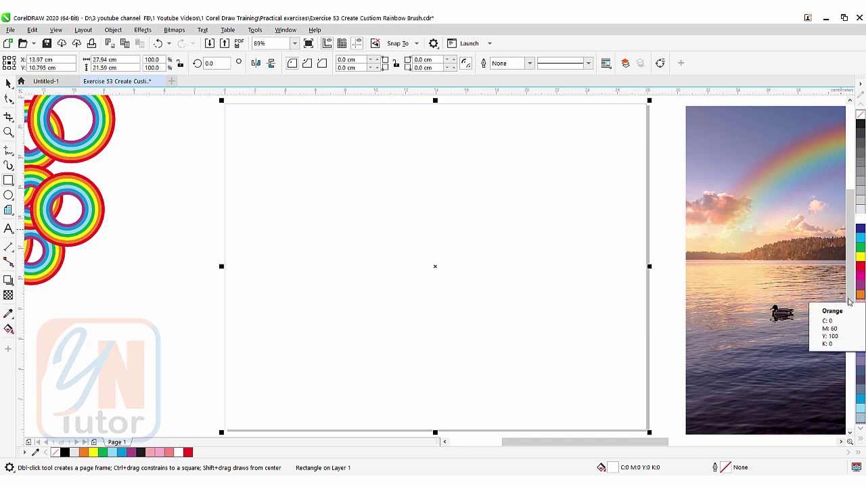
{"action": "left_click", "coordinate": [862, 297]}
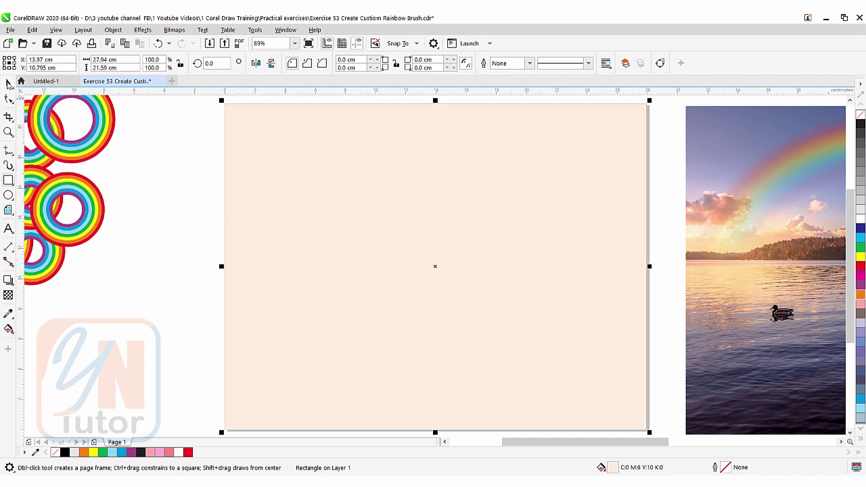
Move the rainbow rings to the page's left side and PowerClip them inside the peach rectangle, shifted up-left
{"action": "left_click", "coordinate": [8, 82]}
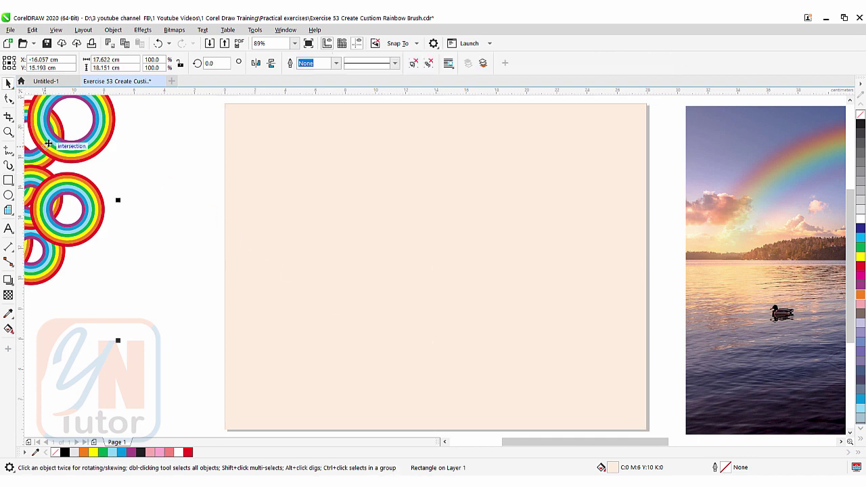
{"action": "left_click_drag", "start_coordinate": [117, 194], "coordinate": [299, 215]}
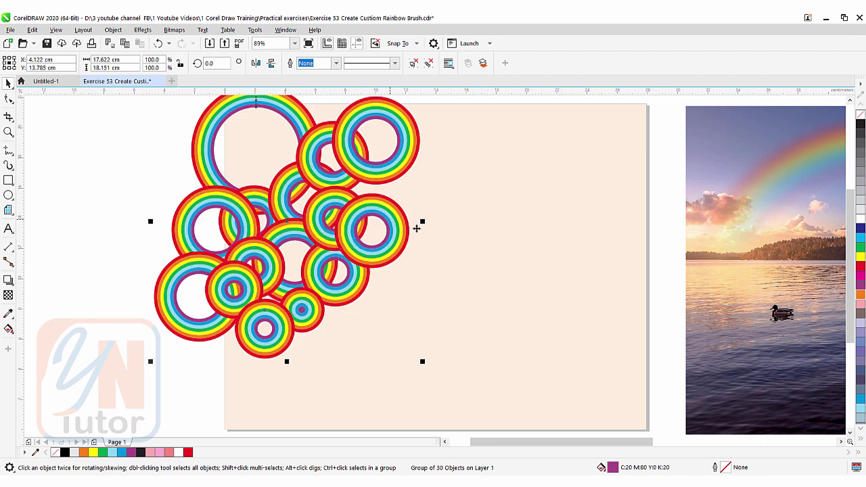
{"action": "left_click", "coordinate": [119, 31]}
{"action": "mouse_move", "coordinate": [150, 71]}
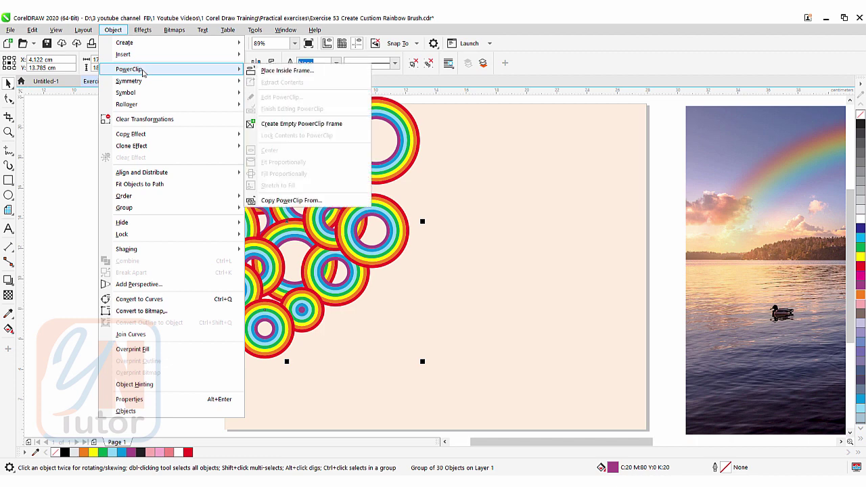
{"action": "left_click", "coordinate": [286, 72]}
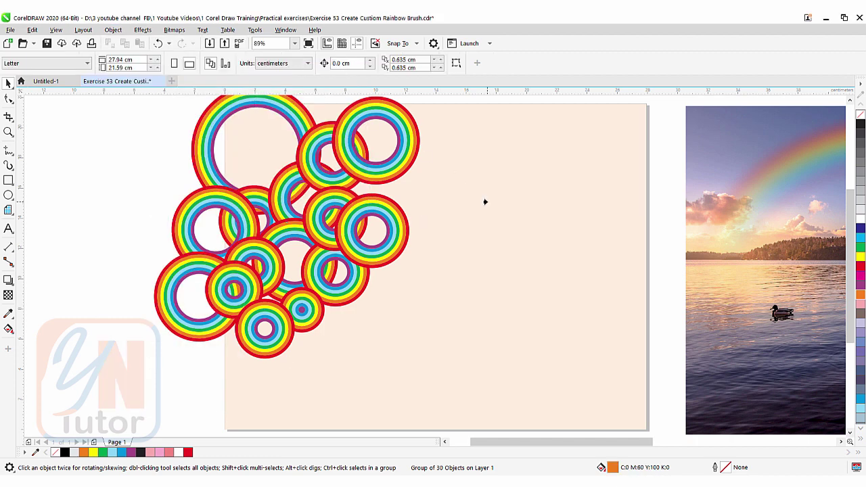
{"action": "left_click", "coordinate": [485, 202]}
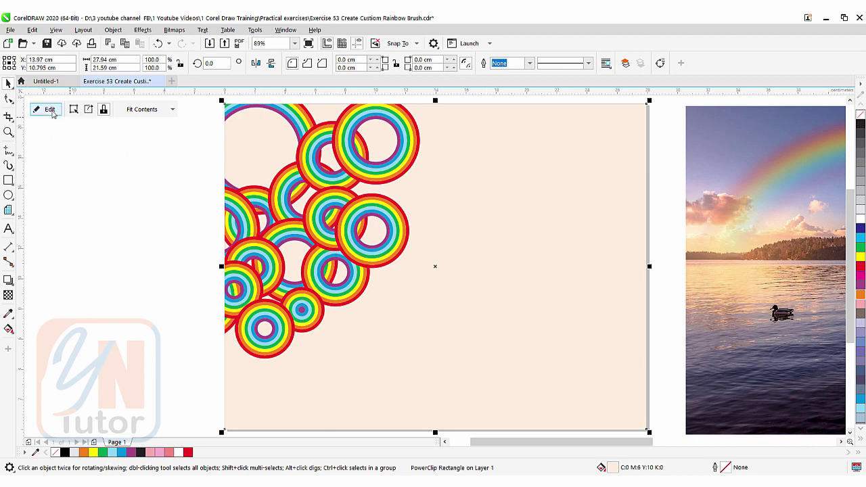
{"action": "left_click", "coordinate": [47, 109]}
{"action": "left_click_drag", "start_coordinate": [306, 247], "coordinate": [263, 215]}
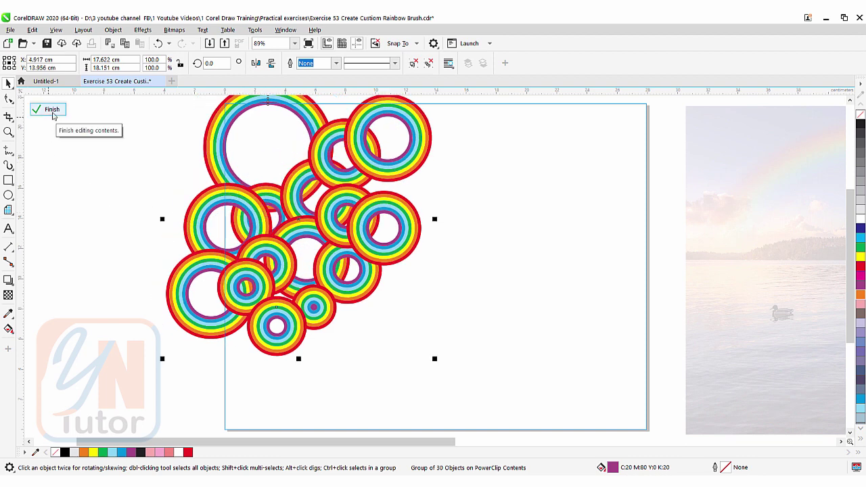
{"action": "left_click", "coordinate": [53, 111]}
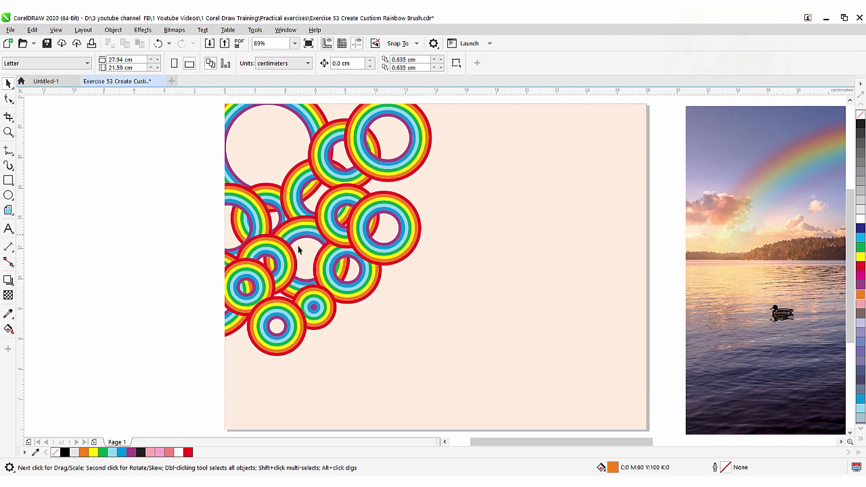
Bring the swan lake photo into view and delete its existing rainbow
{"action": "key", "text": "h"}
{"action": "mouse_move", "coordinate": [487, 304]}
{"action": "left_mouse_down"}
{"action": "mouse_move", "coordinate": [375, 284]}
{"action": "mouse_move", "coordinate": [292, 302]}
{"action": "mouse_move", "coordinate": [102, 296]}
{"action": "left_mouse_up"}
{"action": "key", "text": "space"}
{"action": "left_click", "coordinate": [464, 140]}
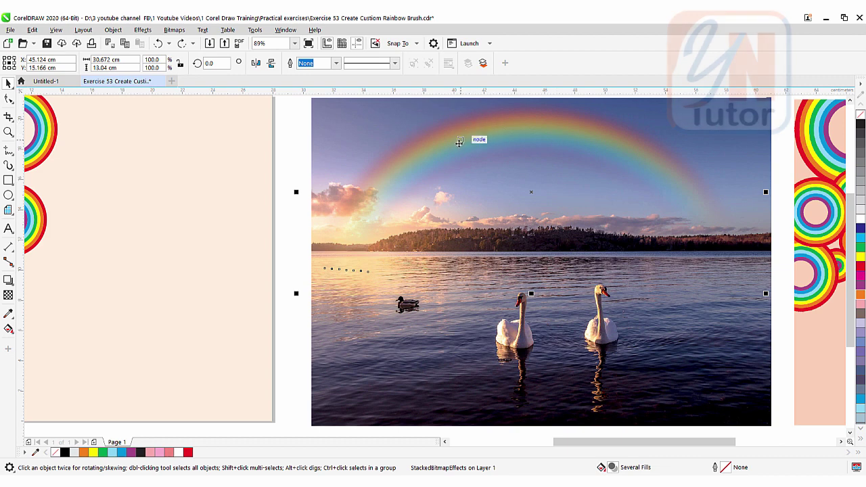
{"action": "key", "text": "Delete"}
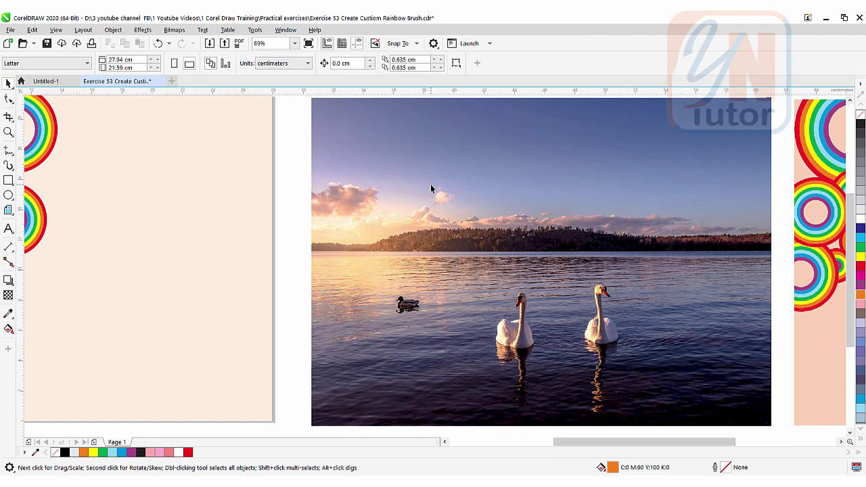
Draw a black-outlined Pen arc across the sky from the left horizon to the right horizon
{"action": "left_click", "coordinate": [8, 151]}
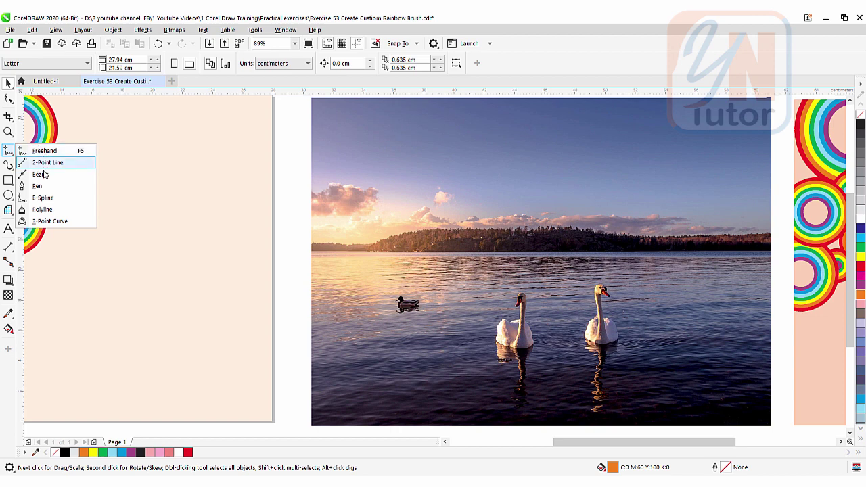
{"action": "left_click", "coordinate": [37, 186]}
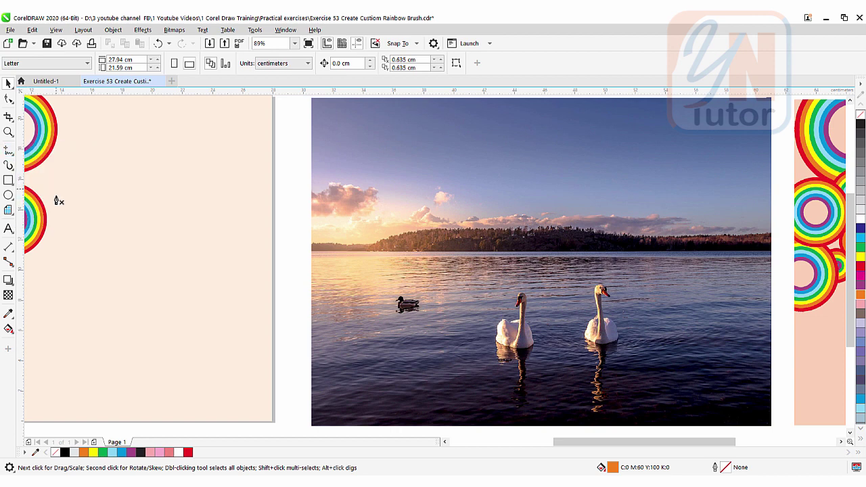
{"action": "left_click", "coordinate": [332, 229]}
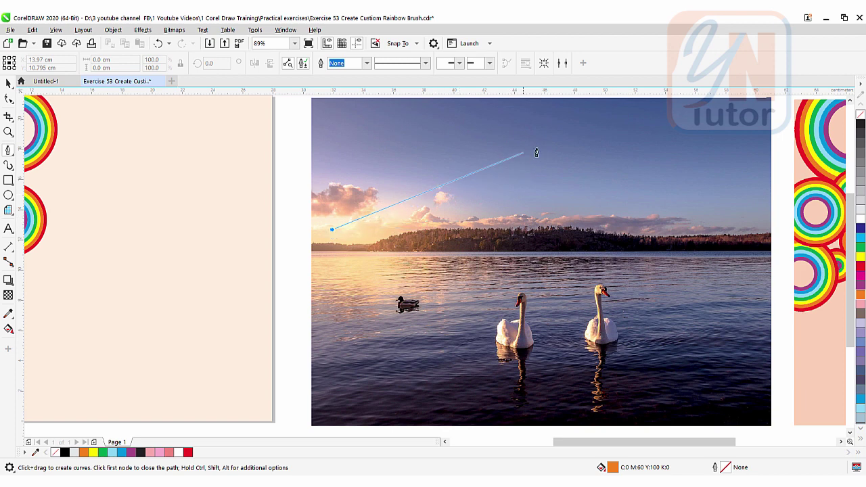
{"action": "left_click_drag", "start_coordinate": [537, 116], "coordinate": [690, 116]}
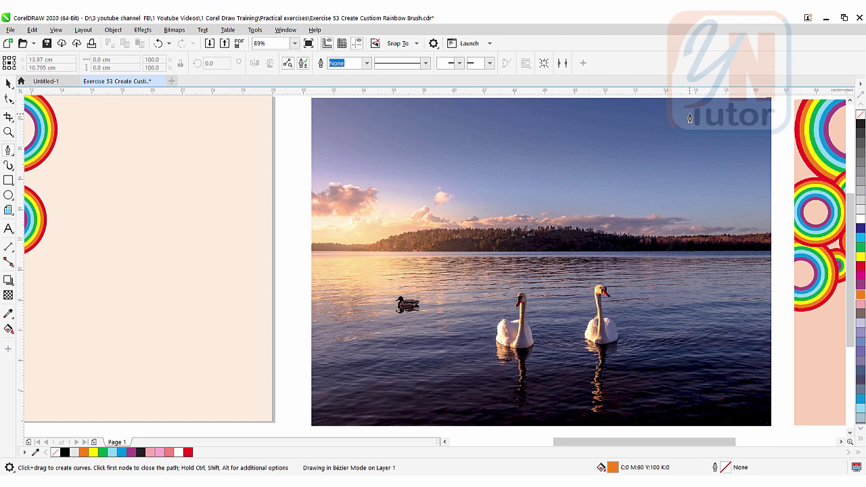
{"action": "double_click", "coordinate": [745, 230]}
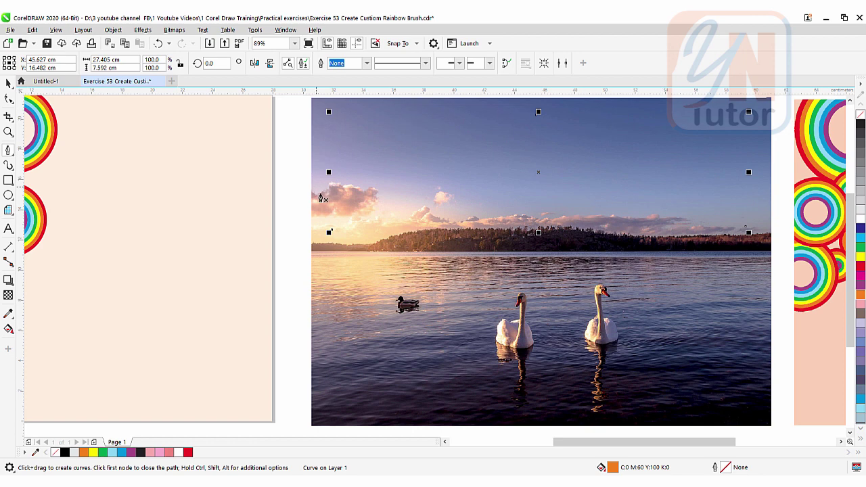
{"action": "right_click", "coordinate": [861, 130]}
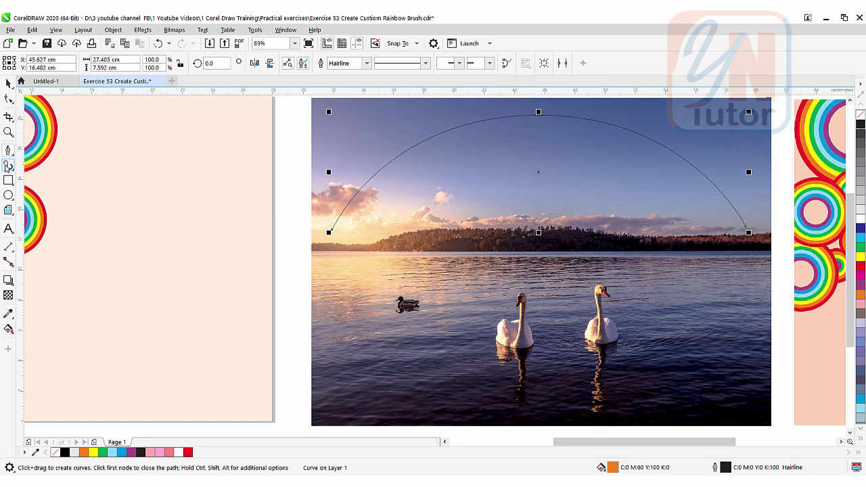
Give the arc the custom Rainbow brush stroke at 2.5 cm width
{"action": "left_click", "coordinate": [7, 166]}
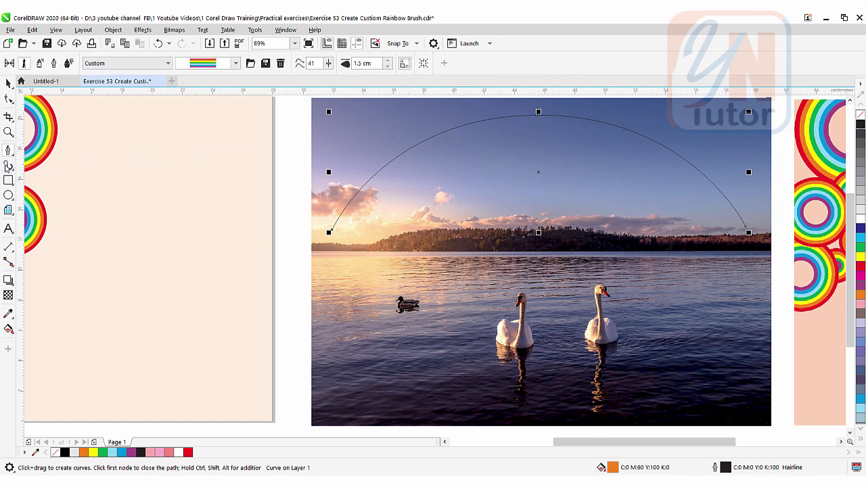
{"action": "left_click", "coordinate": [217, 67]}
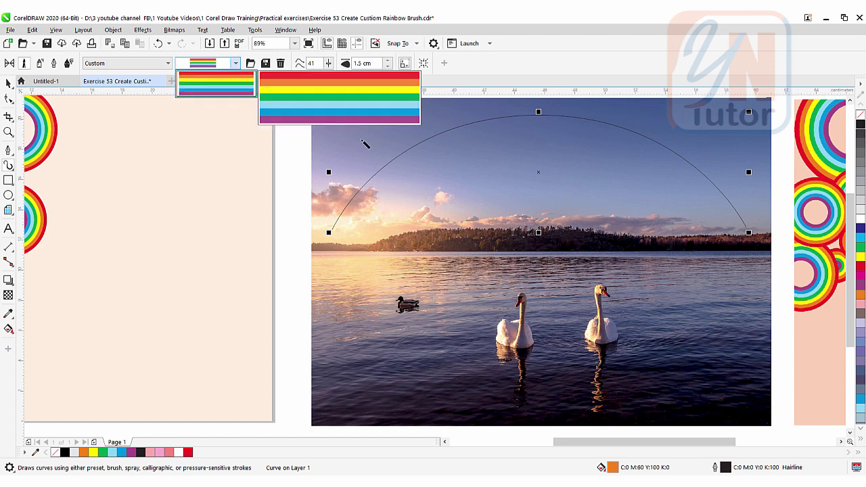
{"action": "left_click", "coordinate": [416, 153]}
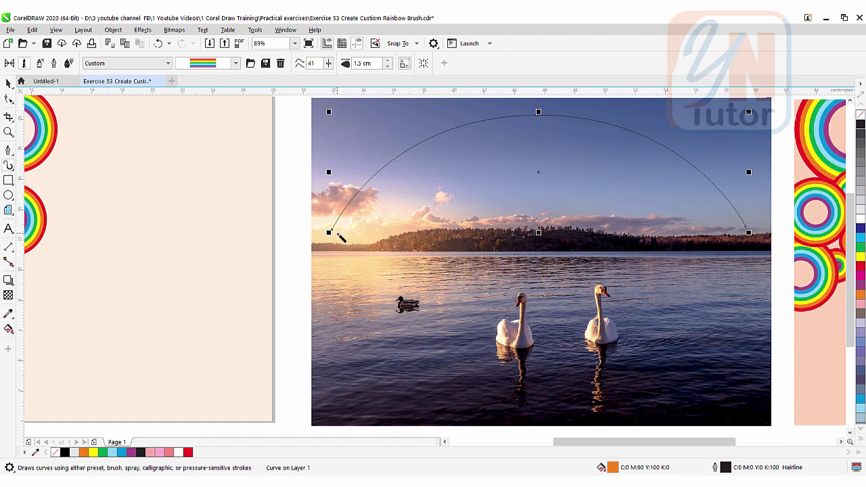
{"action": "left_click", "coordinate": [389, 61]}
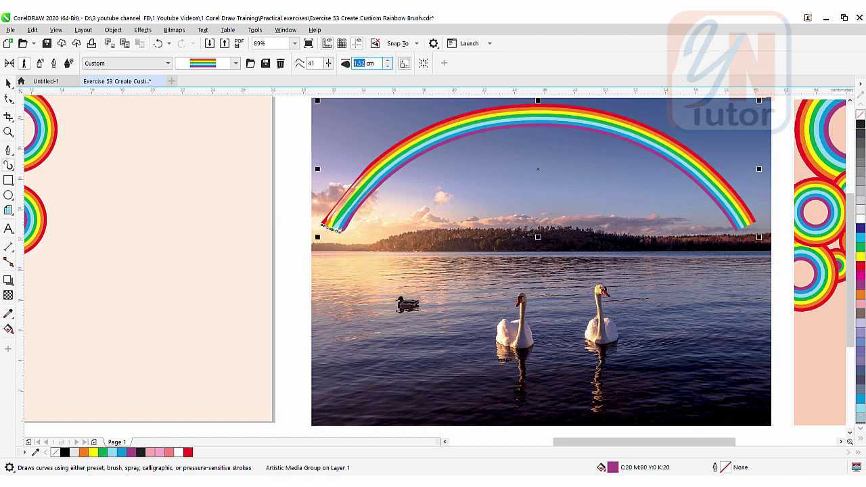
{"action": "type", "text": "2.5"}
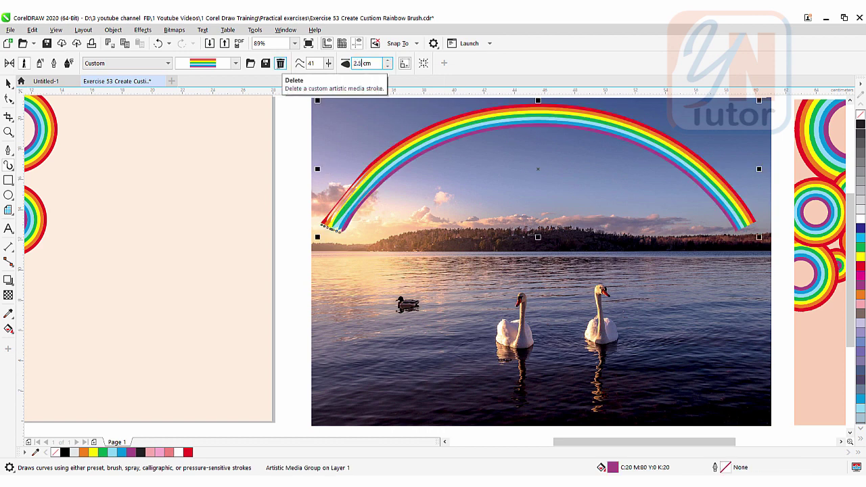
{"action": "key", "text": "Return"}
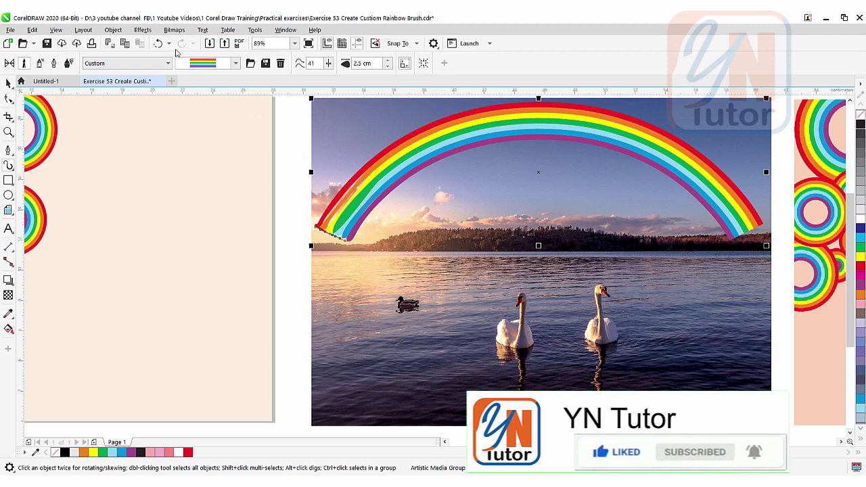
Break the arc's Artistic Media group apart into the rainbow and its guide curve
{"action": "left_click", "coordinate": [143, 30]}
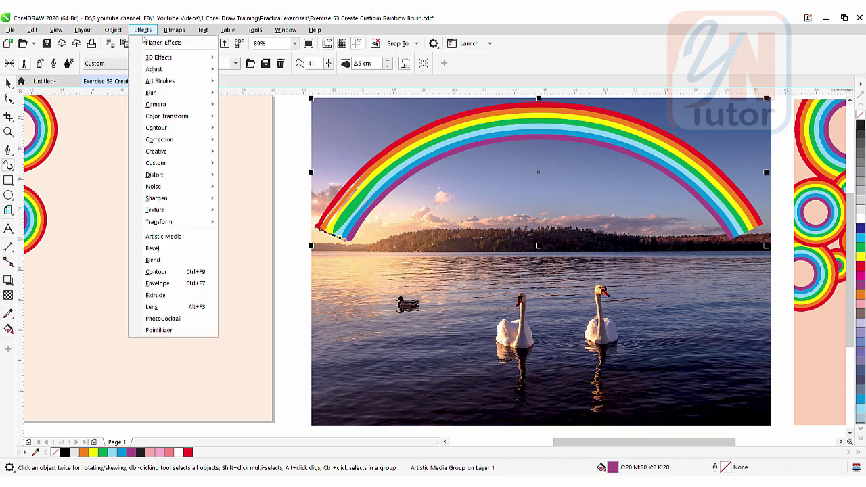
{"action": "mouse_move", "coordinate": [165, 96]}
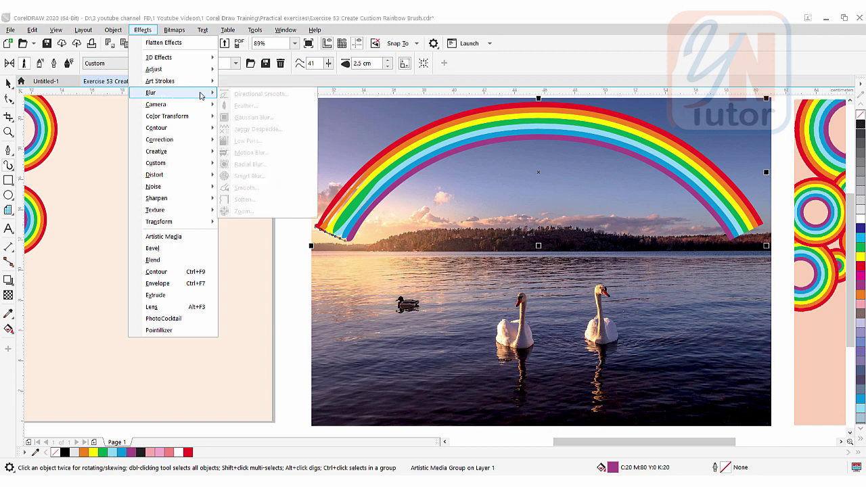
{"action": "left_click", "coordinate": [451, 25]}
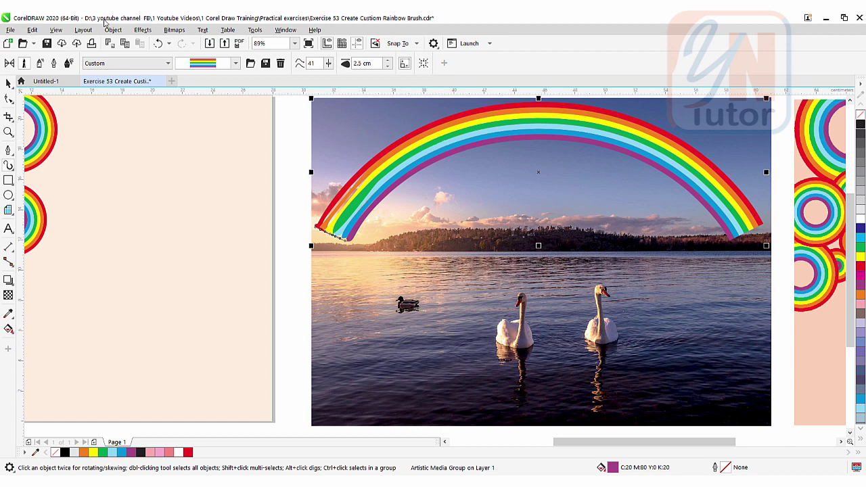
{"action": "left_click", "coordinate": [113, 31]}
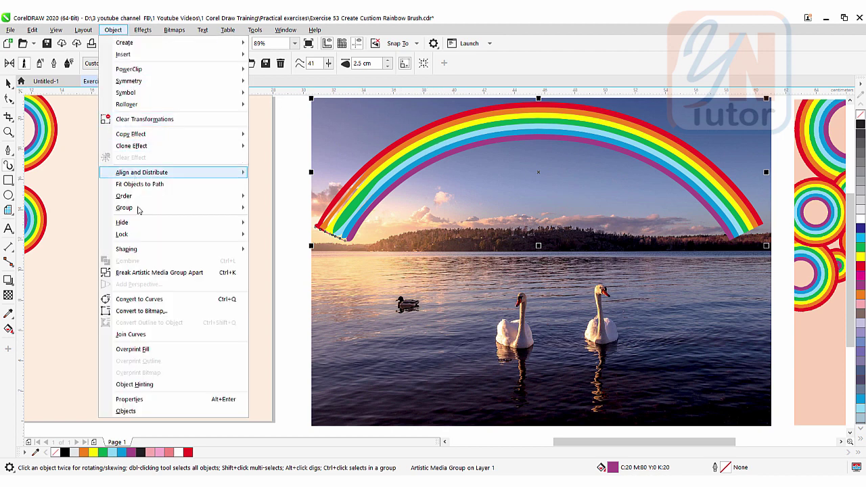
{"action": "left_click", "coordinate": [156, 274]}
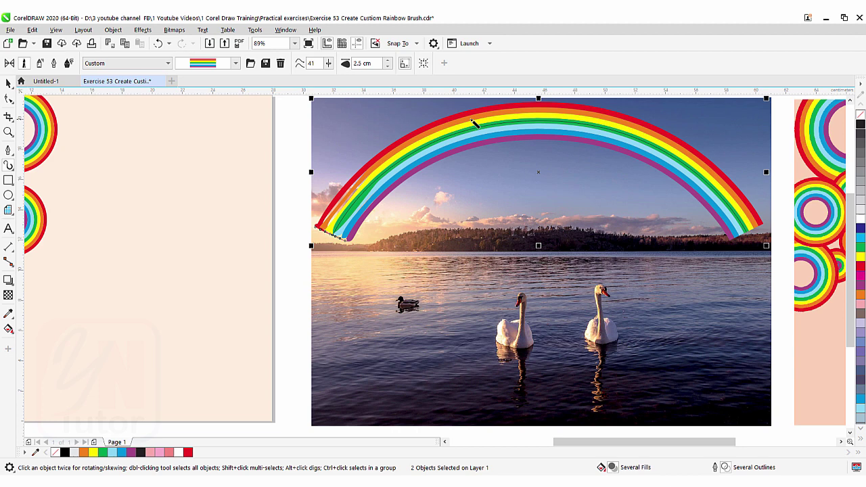
{"action": "left_click", "coordinate": [260, 131]}
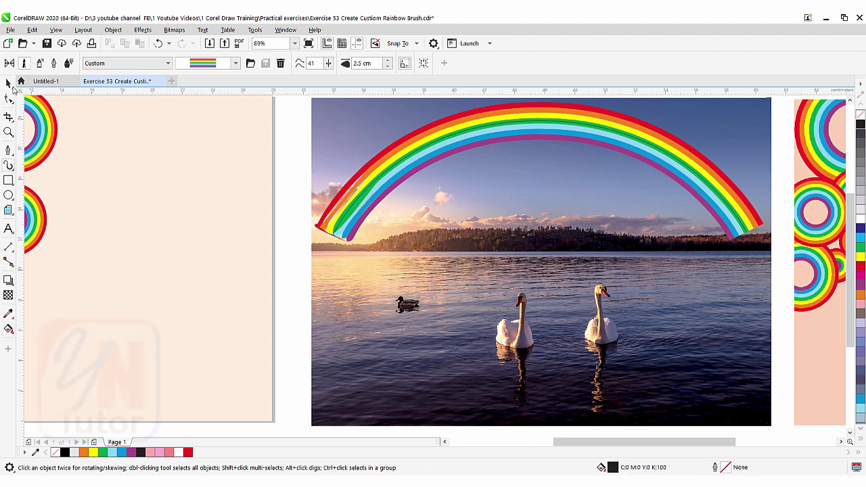
Move the hairline guide curve down off the rainbow, then select the seven-band rainbow group
{"action": "left_click", "coordinate": [7, 82]}
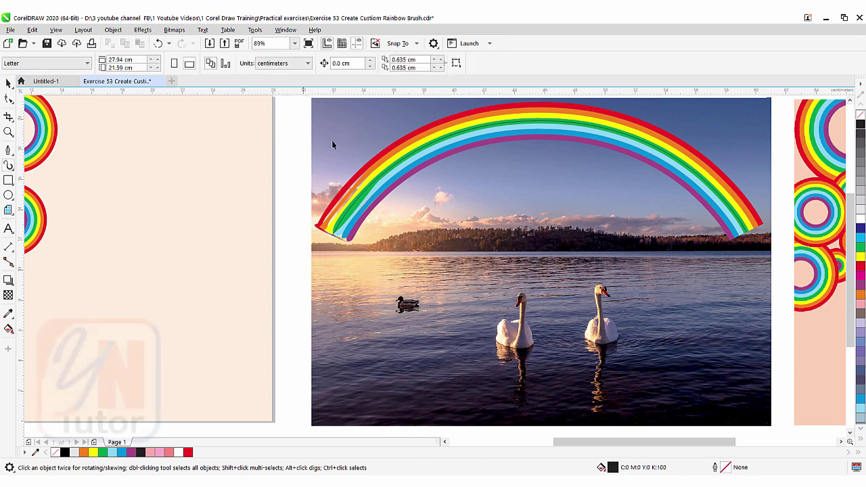
{"action": "left_click", "coordinate": [421, 152]}
{"action": "key", "text": "ctrl+k"}
{"action": "left_click_drag", "start_coordinate": [534, 183], "coordinate": [535, 236]}
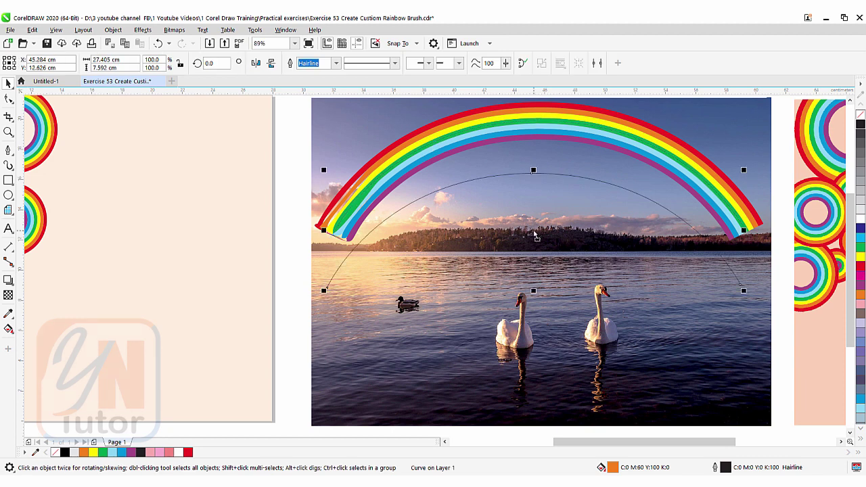
{"action": "left_click", "coordinate": [443, 216]}
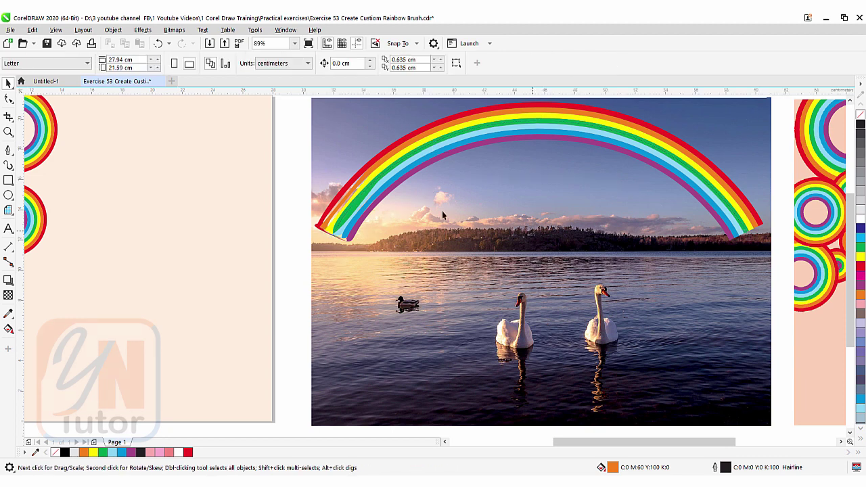
{"action": "left_click", "coordinate": [398, 178]}
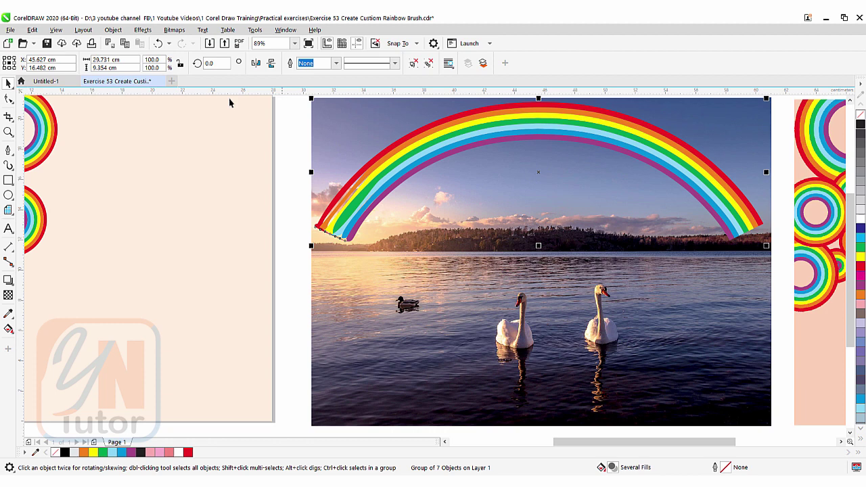
Apply a Gaussian Blur with a 39.9-pixel radius to the rainbow over the lake
{"action": "left_click", "coordinate": [142, 32]}
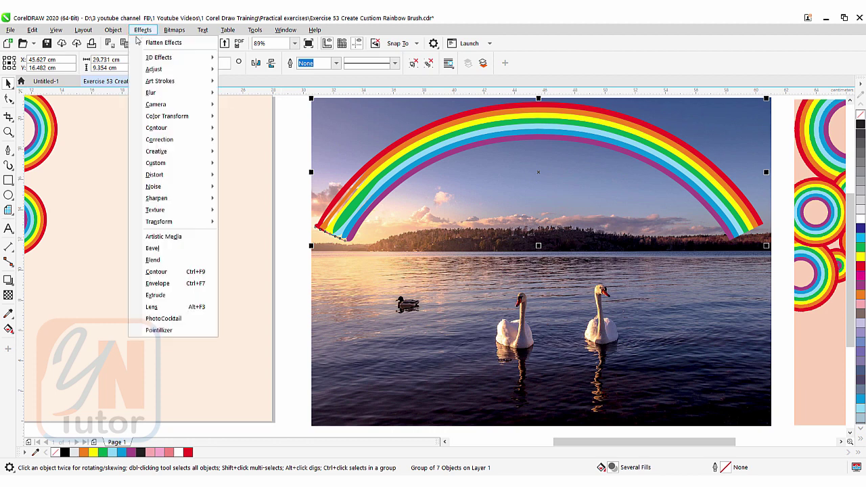
{"action": "mouse_move", "coordinate": [214, 95]}
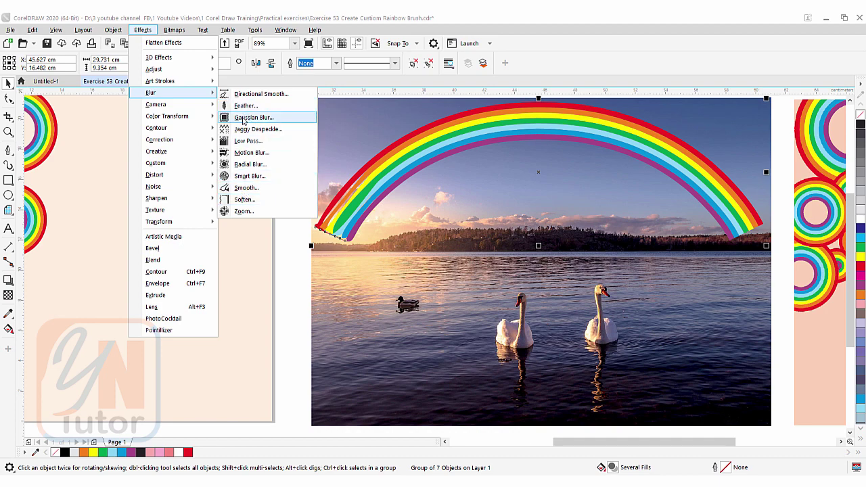
{"action": "left_click", "coordinate": [243, 119]}
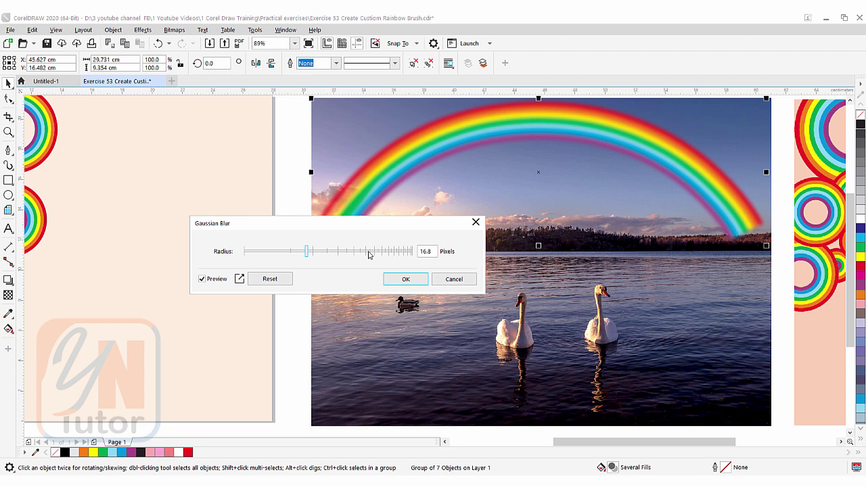
{"action": "left_click_drag", "start_coordinate": [369, 255], "coordinate": [338, 251]}
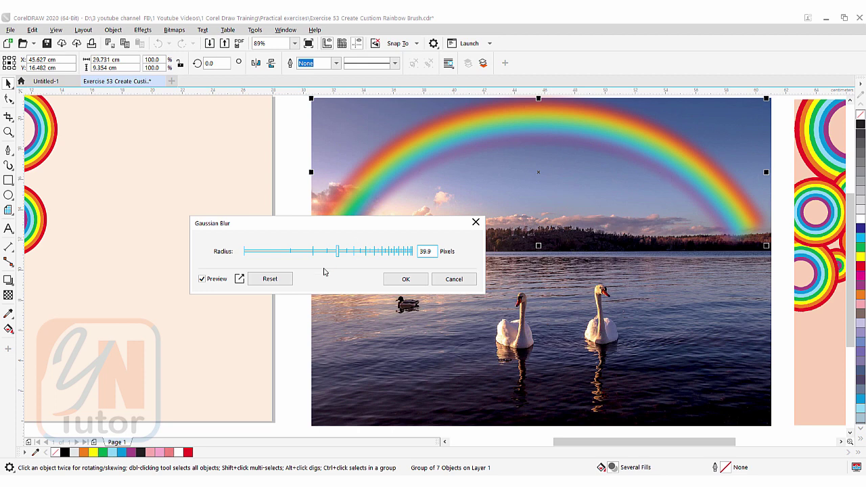
{"action": "left_click", "coordinate": [406, 280]}
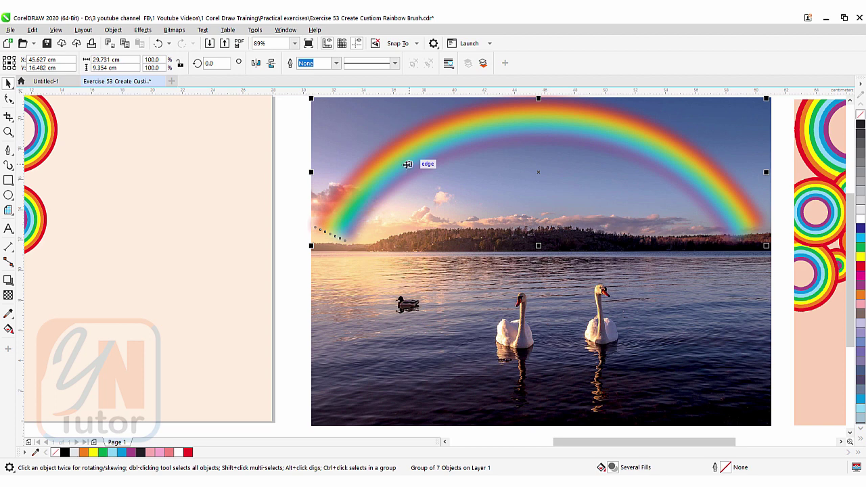
Add a linear transparency fading the rainbow from its vivid top arc down toward the horizon
{"action": "left_click", "coordinate": [8, 296]}
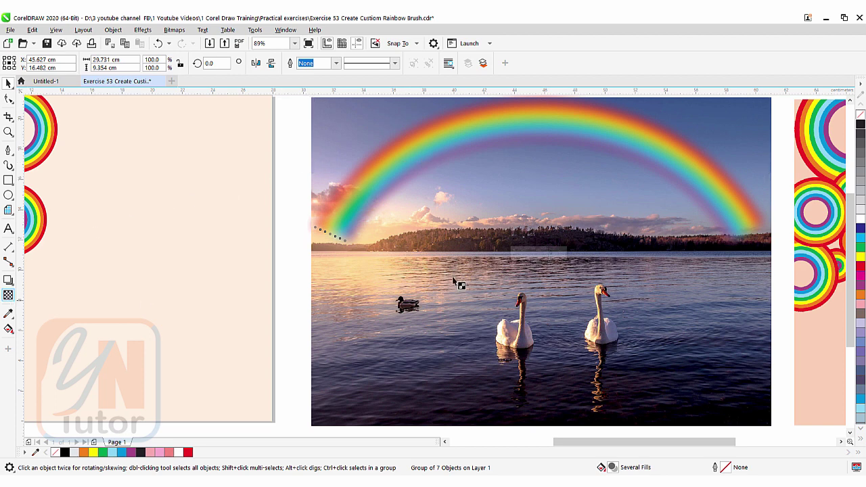
{"action": "left_click_drag", "start_coordinate": [529, 108], "coordinate": [530, 209]}
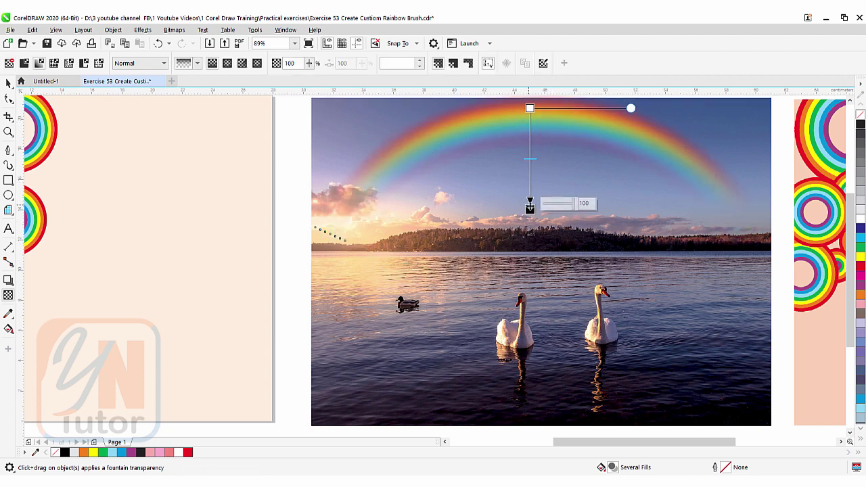
{"action": "left_click_drag", "start_coordinate": [530, 209], "coordinate": [531, 226]}
{"action": "scroll", "coordinate": [538, 205], "scroll_direction": "up", "scroll_amount": 2}
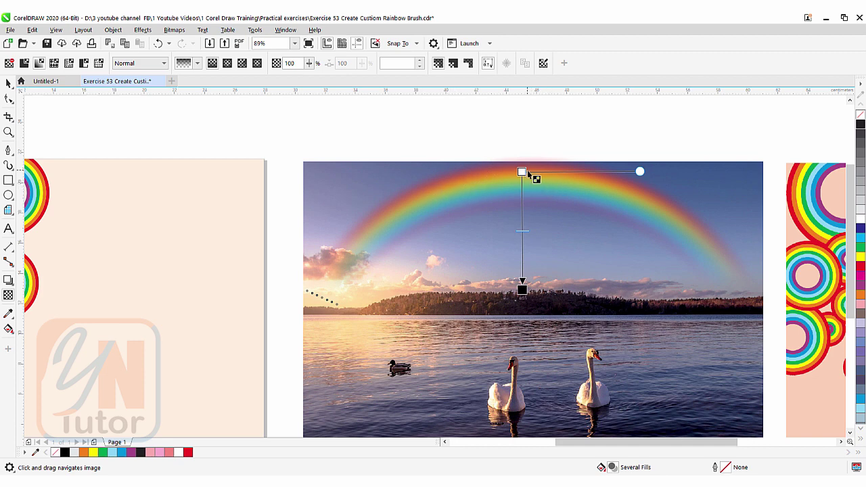
{"action": "left_click_drag", "start_coordinate": [522, 172], "coordinate": [519, 136]}
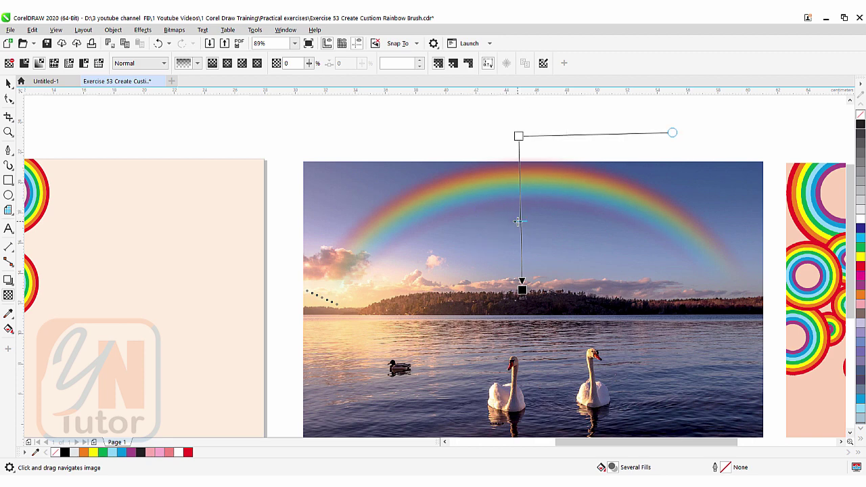
{"action": "left_click_drag", "start_coordinate": [518, 219], "coordinate": [519, 208]}
{"action": "left_click", "coordinate": [8, 84]}
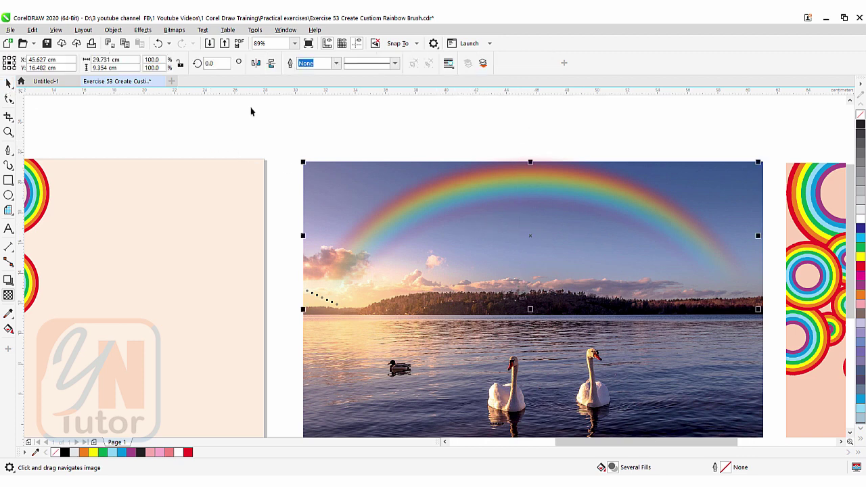
{"action": "left_click", "coordinate": [394, 124]}
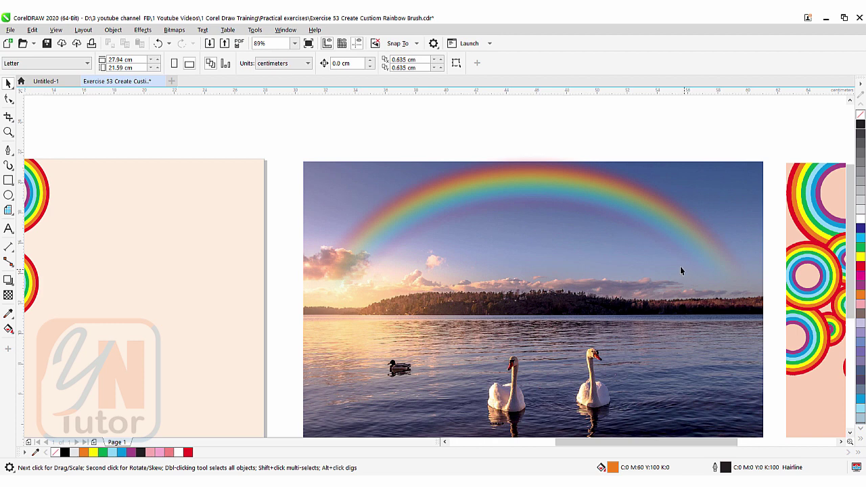